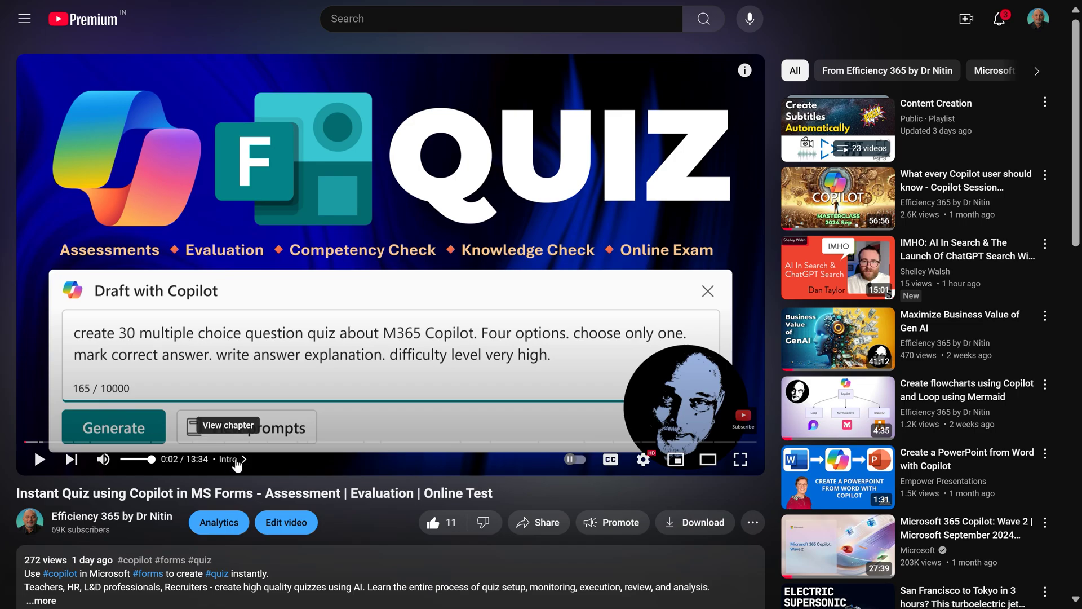
Jump the video to the Take the Quiz chapter at 8:38 from the Chapters list.
click(232, 460)
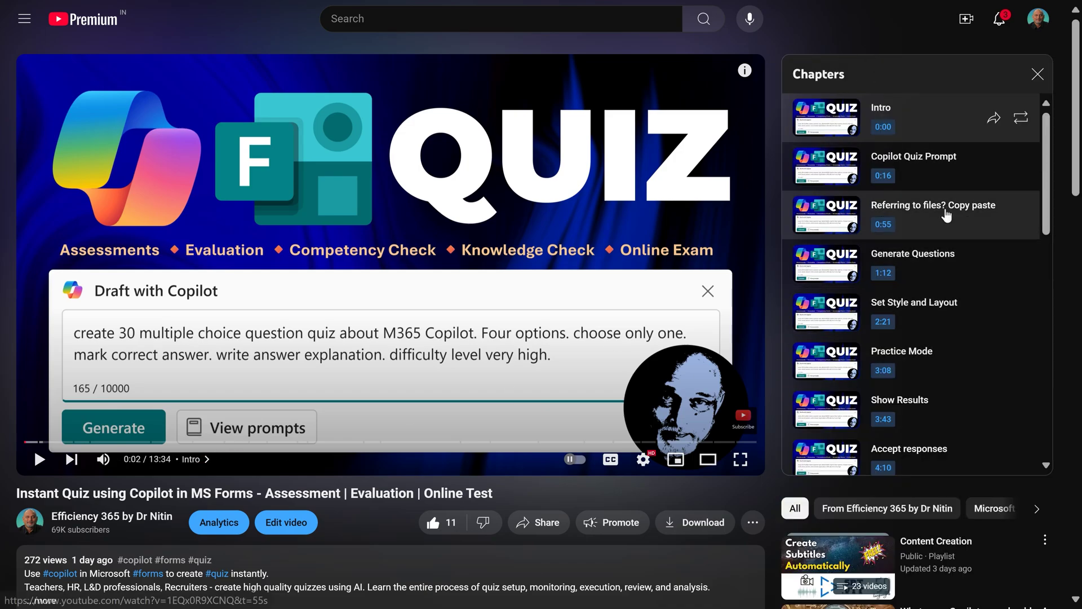
scroll(921, 372, down, 3)
scroll(922, 372, down, 5)
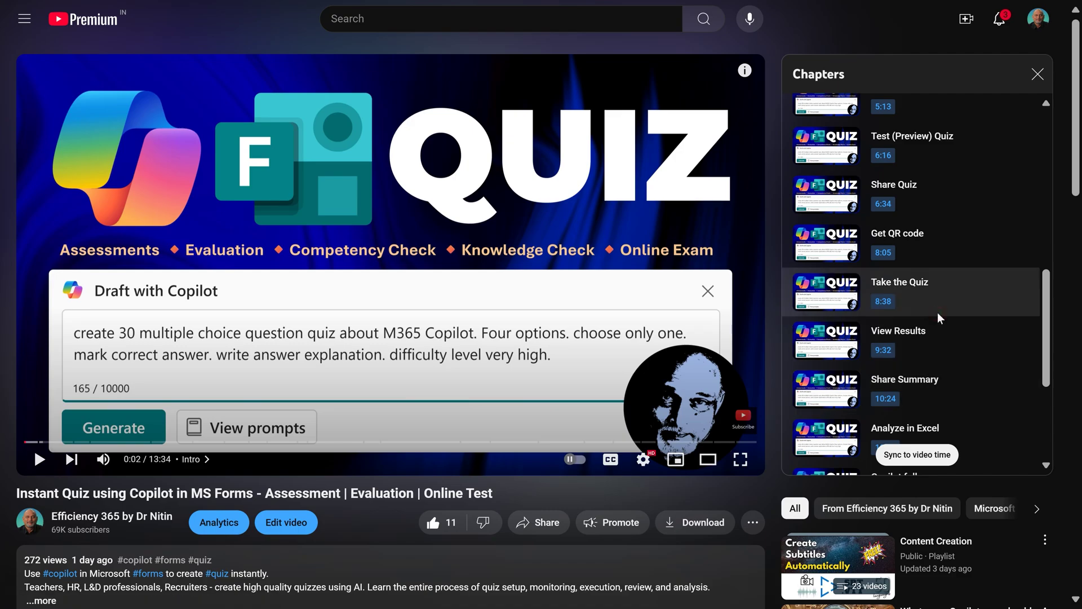
click(938, 314)
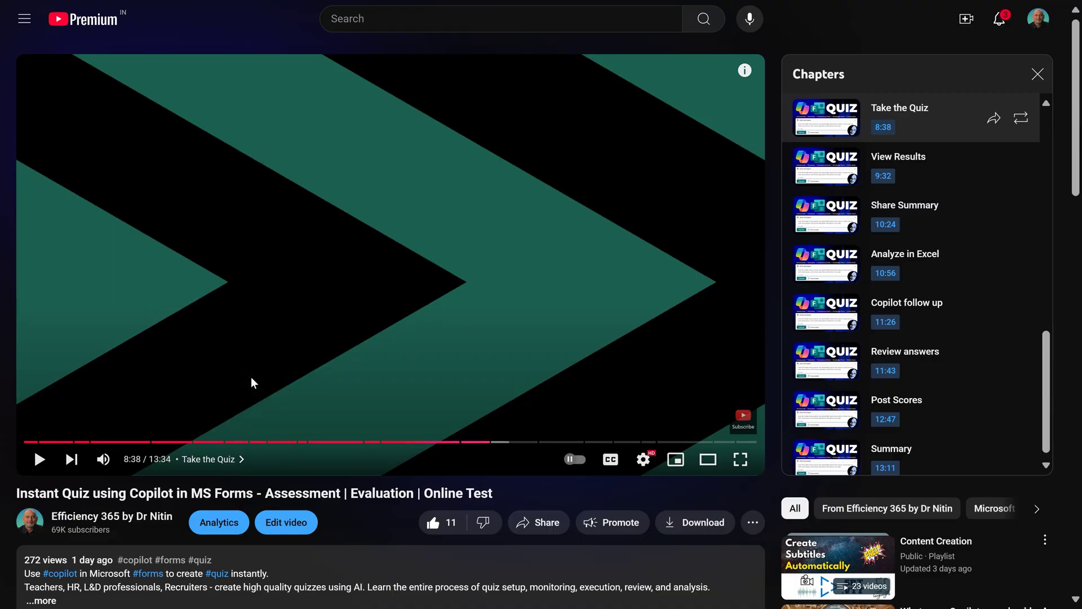
Expand the description and show the timestamped transcript while the video stays paused at 8:38.
scroll(239, 408, down, 4)
scroll(237, 406, down, 1)
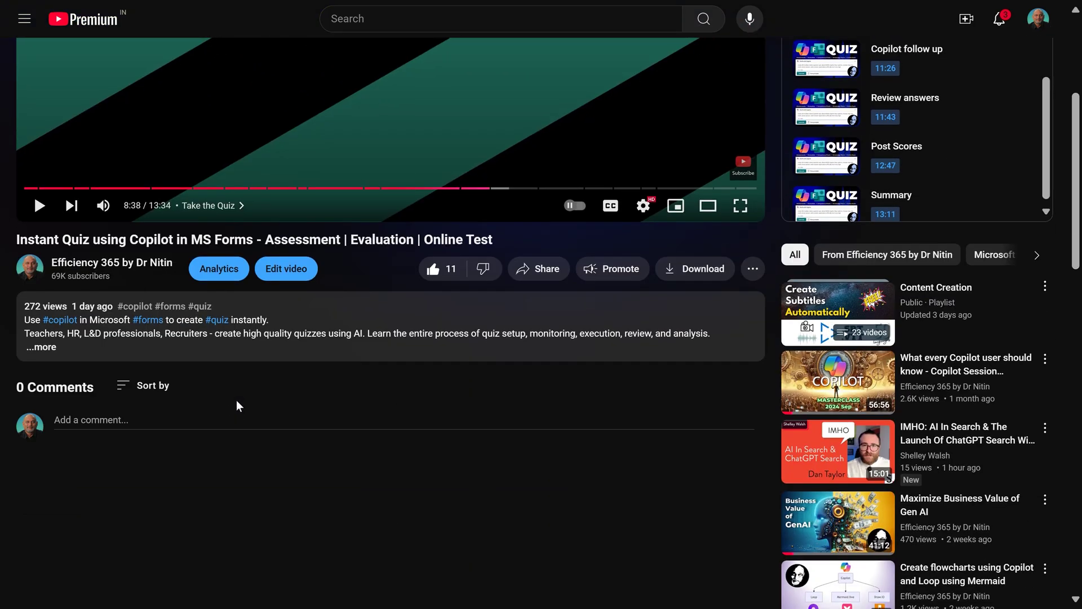
click(41, 346)
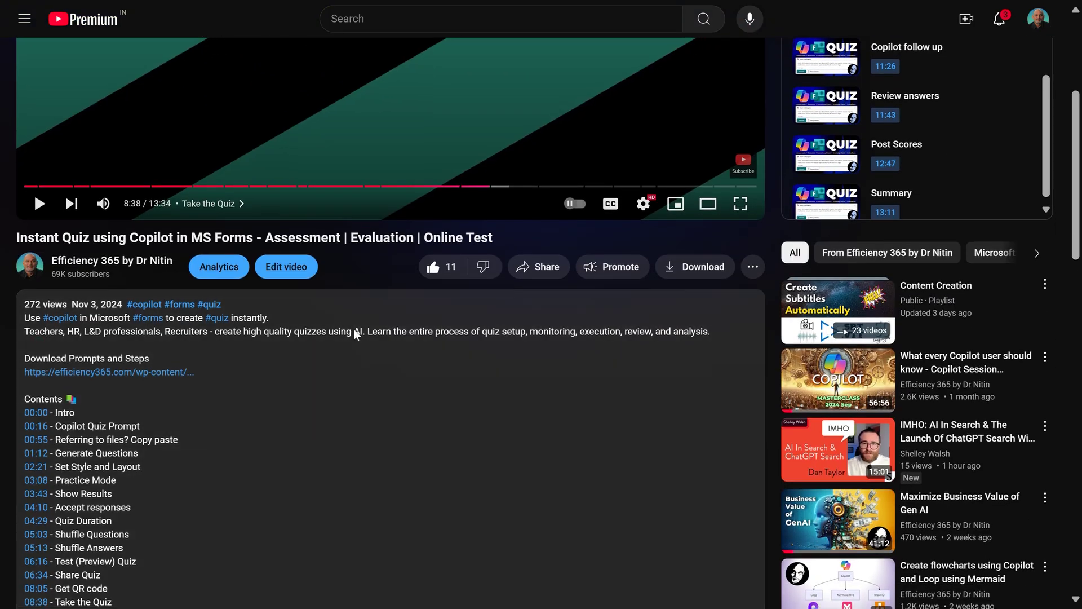
scroll(364, 344, down, 8)
scroll(370, 353, down, 10)
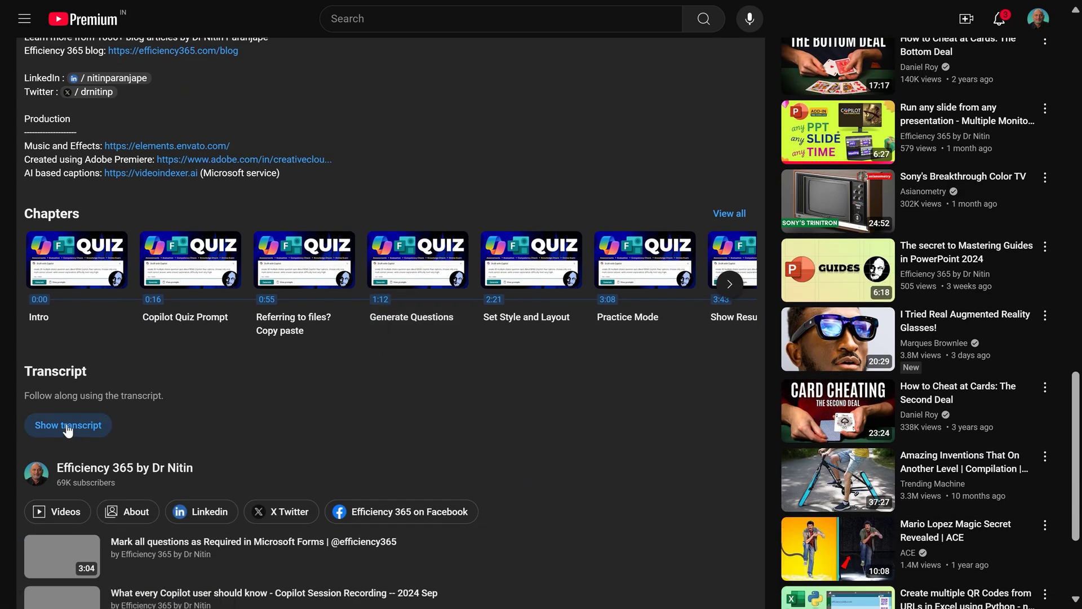
click(68, 427)
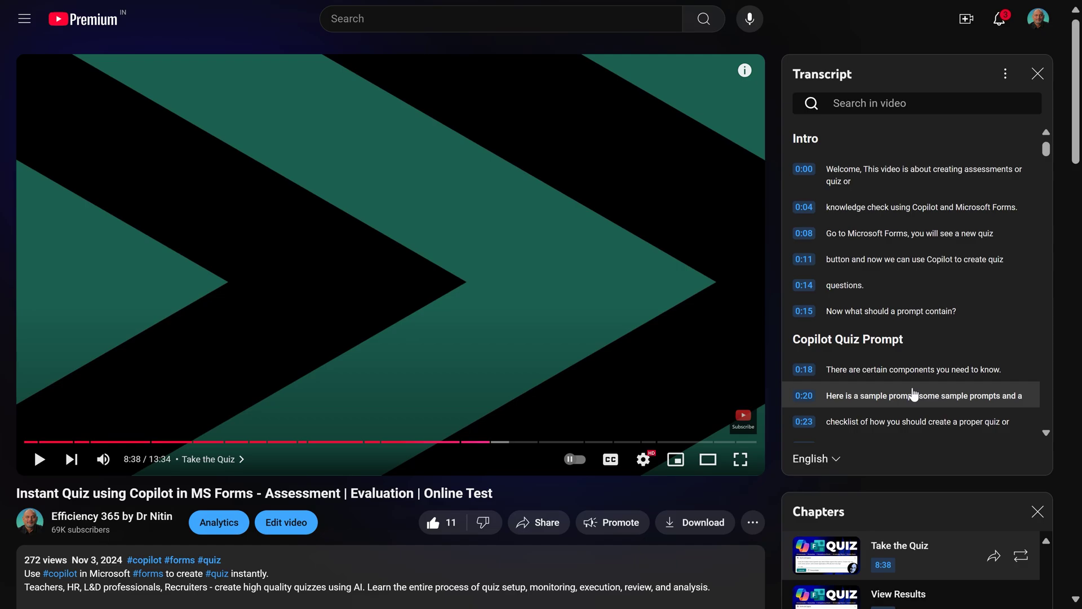
Search the transcript for 'qr code' and play from the 8:05 mention.
click(870, 102)
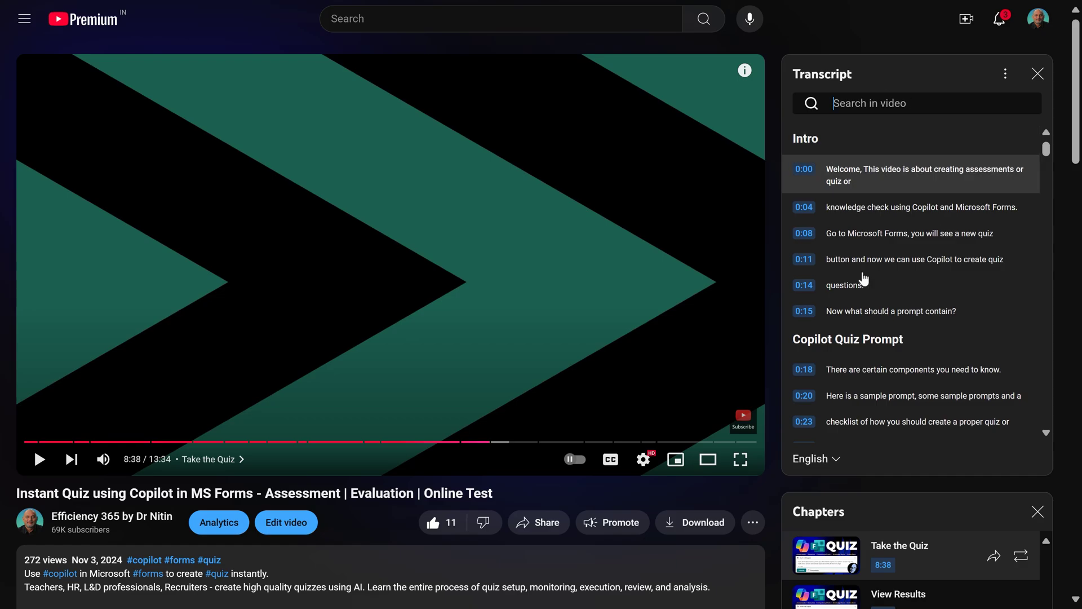
click(48, 442)
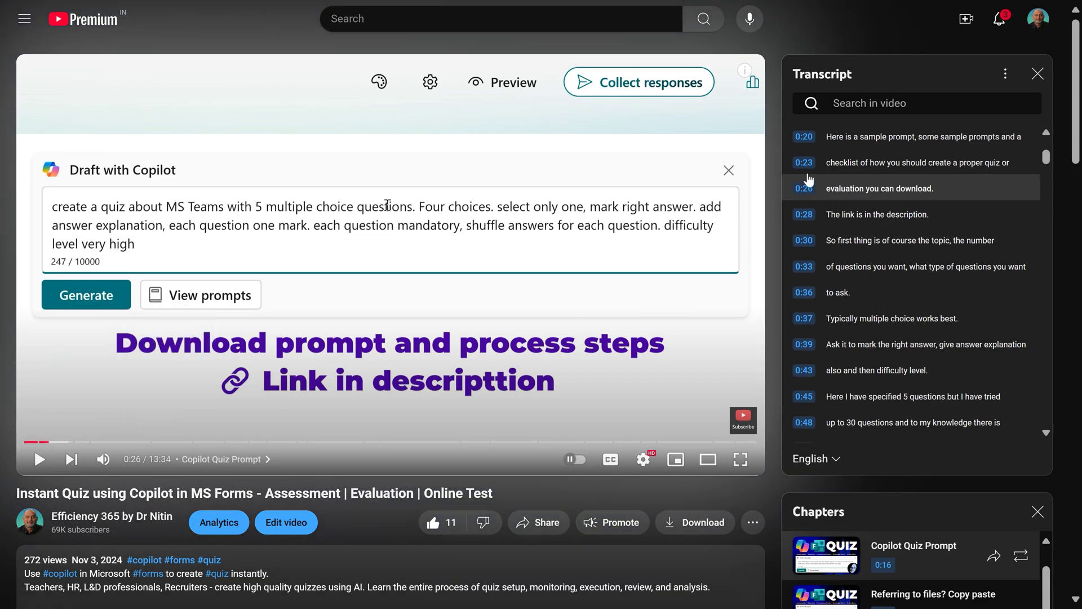
click(857, 101)
text(qr code)
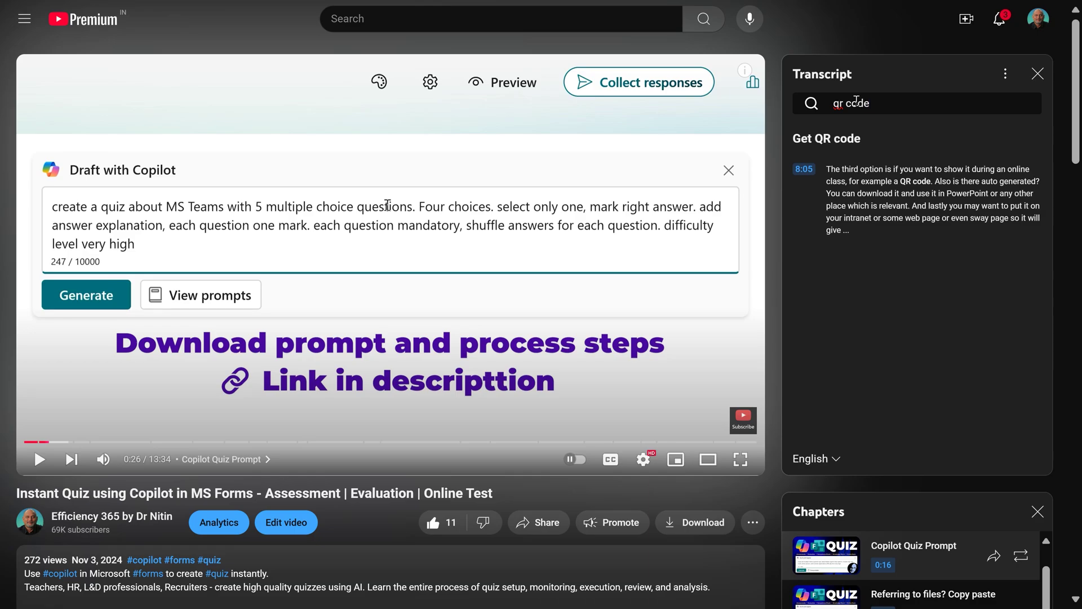
click(858, 188)
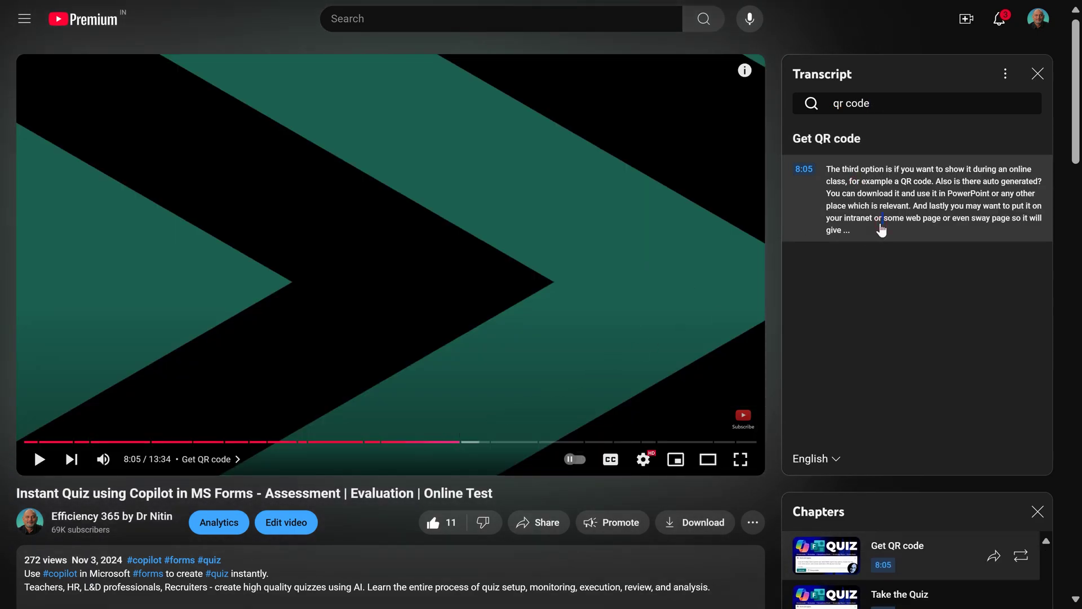
key(space)
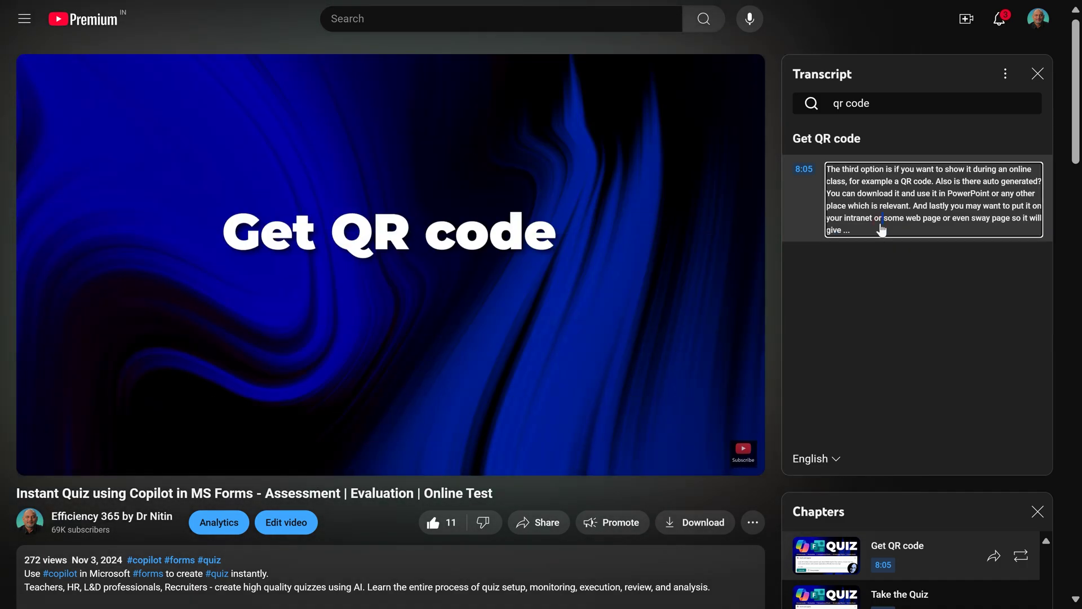
Replace the transcript search term with 'copilot' and browse the results.
triple_click(874, 106)
text(copilot)
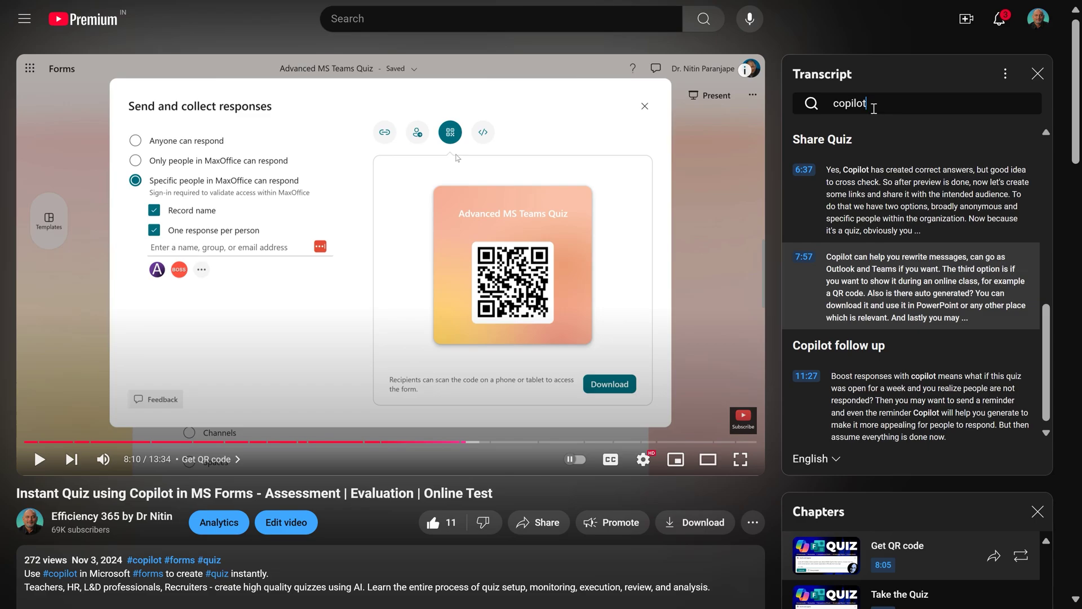
scroll(880, 169, up, 1)
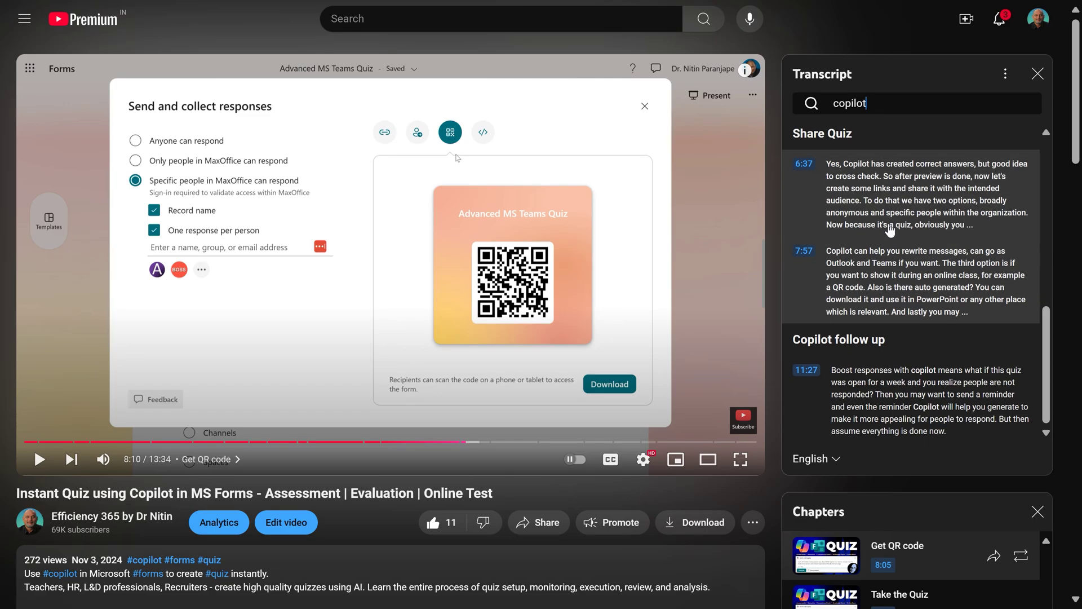
scroll(890, 231, up, 7)
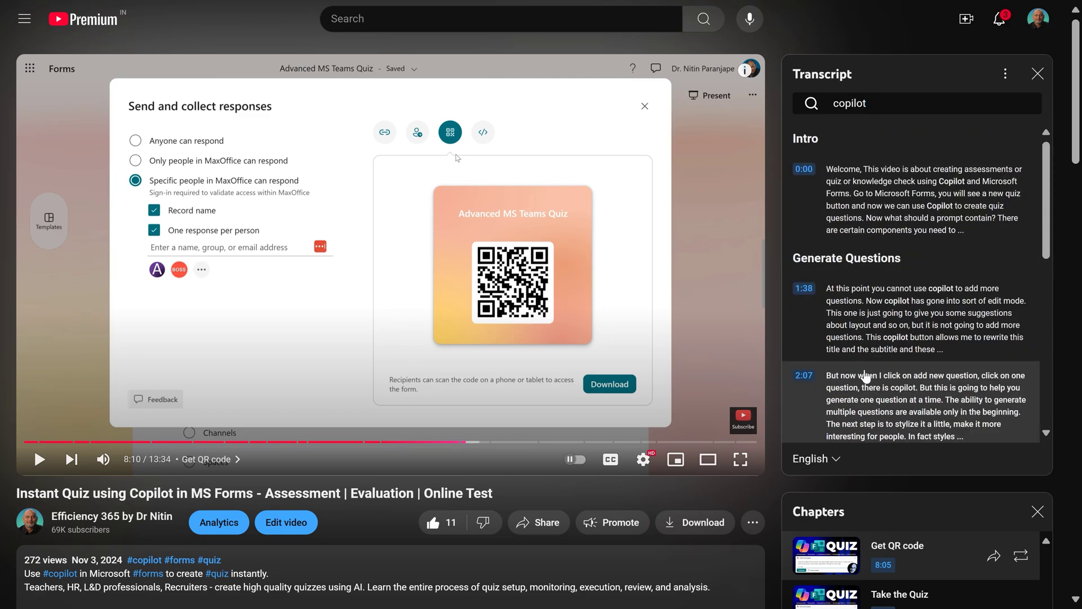
scroll(867, 378, down, 5)
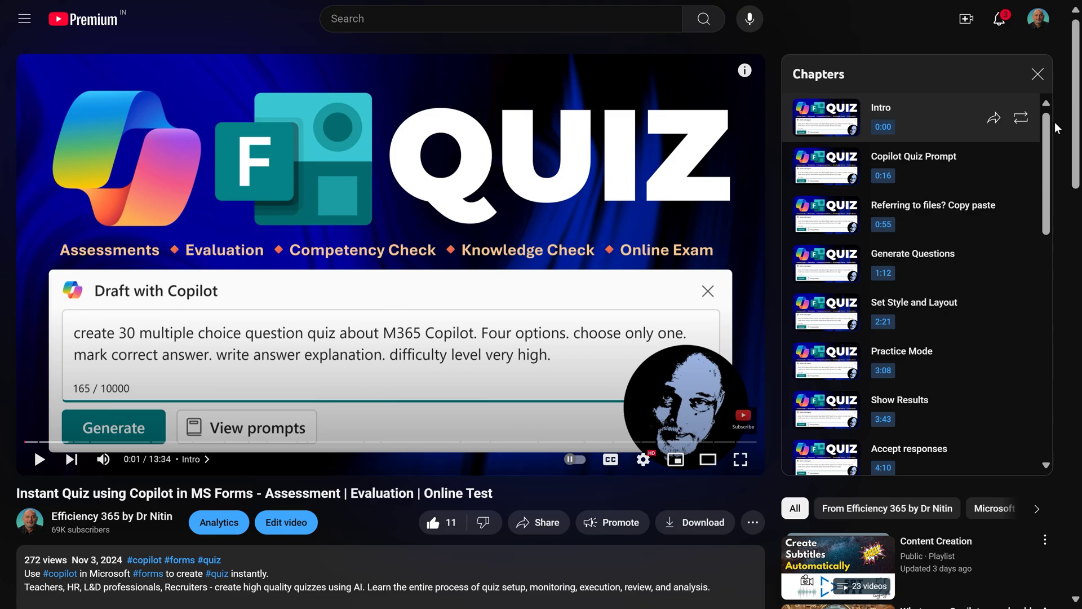
Copy the video's youtu.be share link from the Share dialog.
click(545, 523)
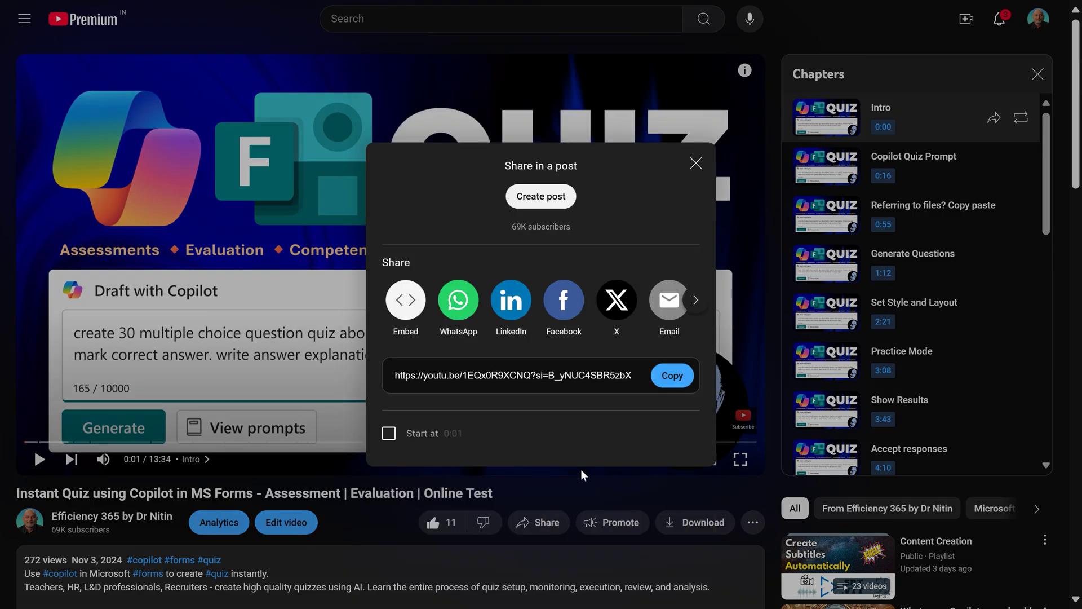
click(677, 375)
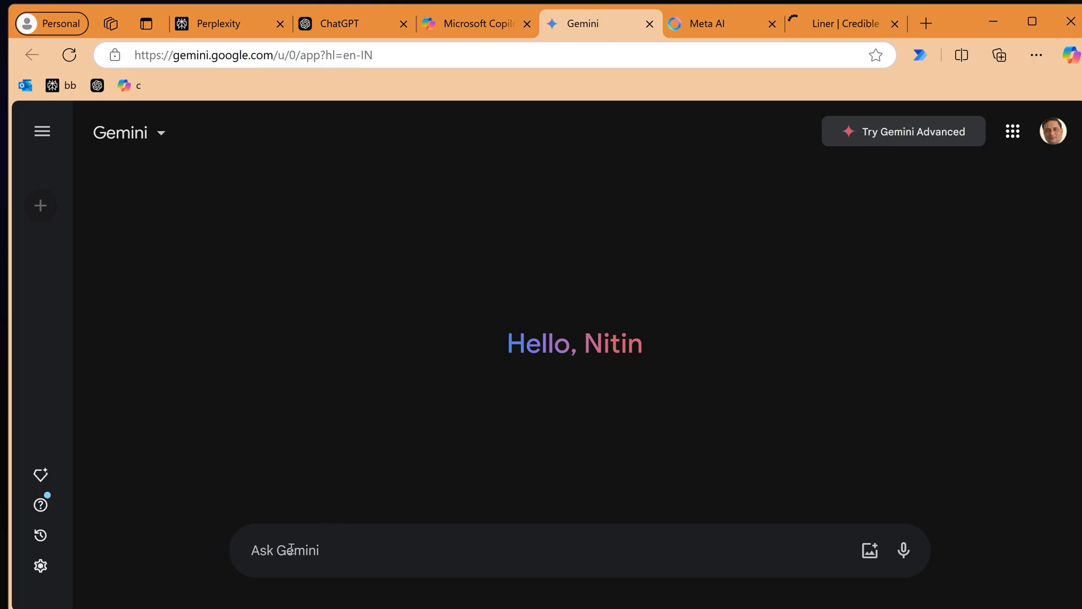
click(379, 542)
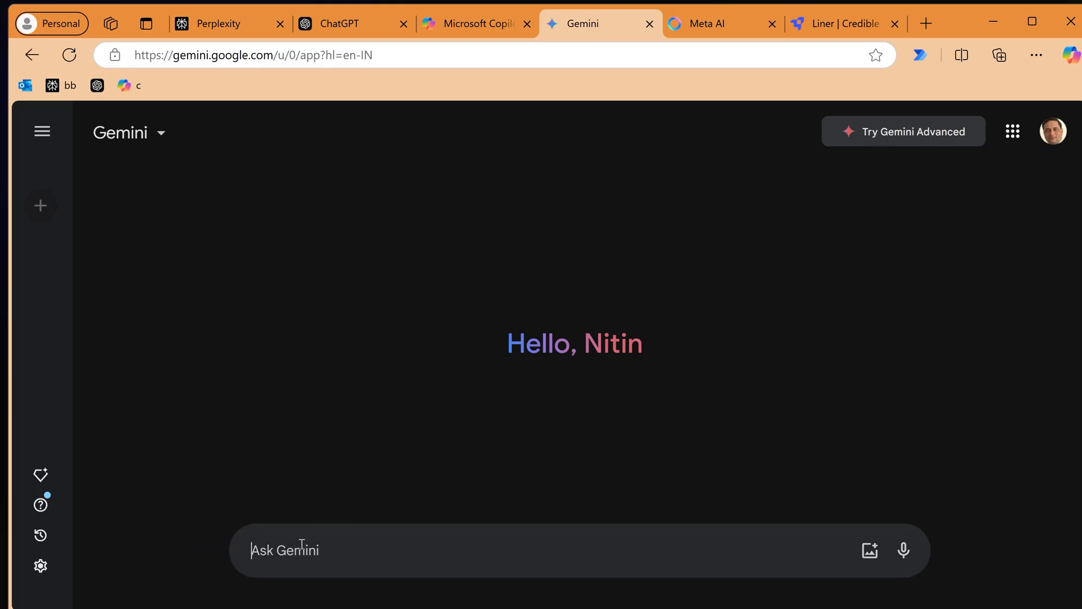
text(@)
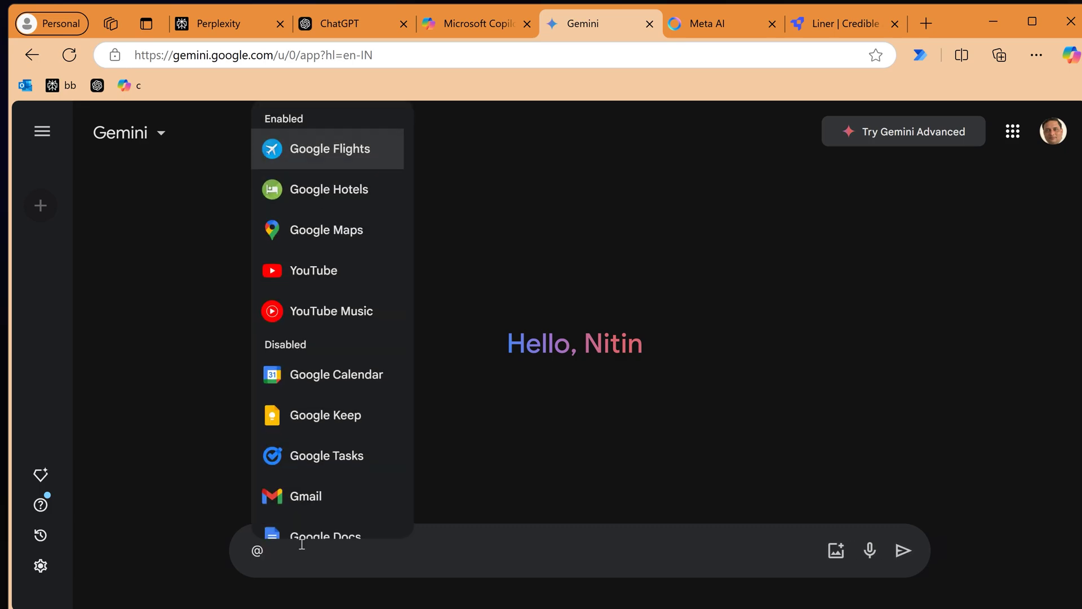
key(Down)
key(Down)
key(Down)
key(Return)
text(summarize)
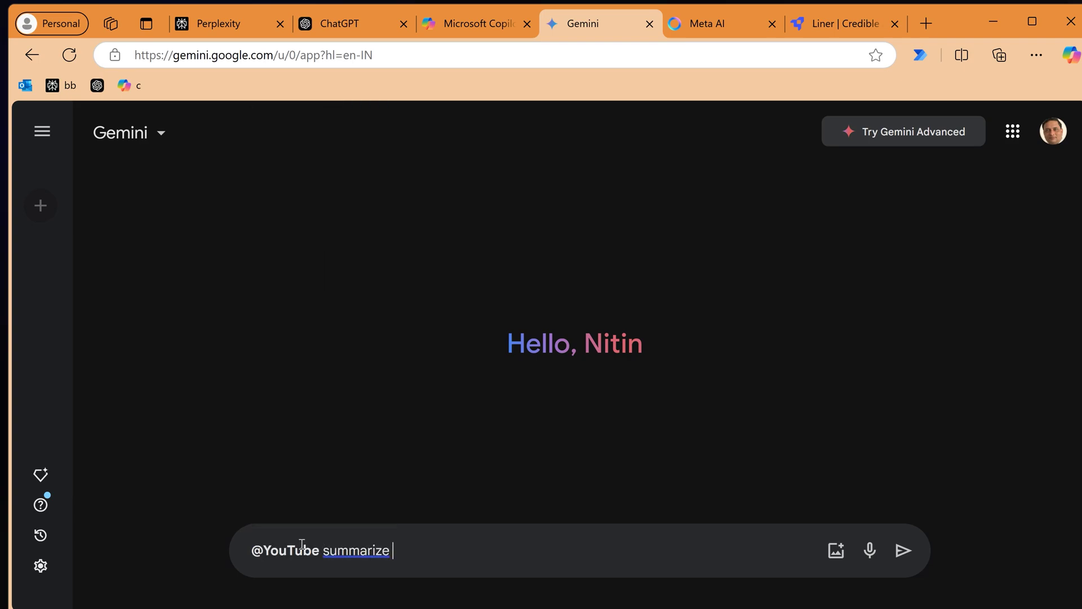
key(ctrl+v)
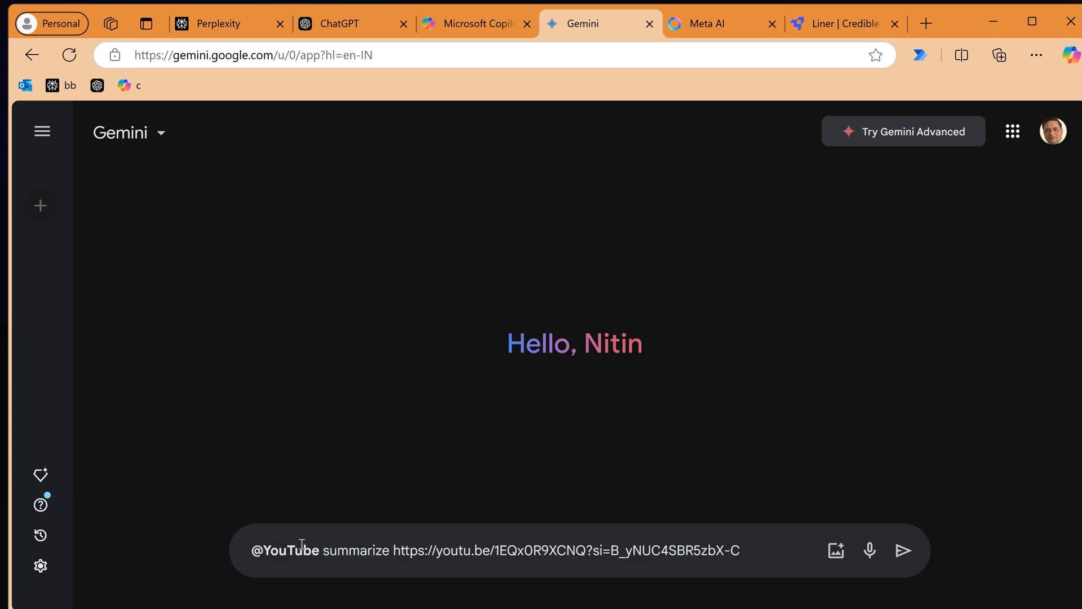
key(Return)
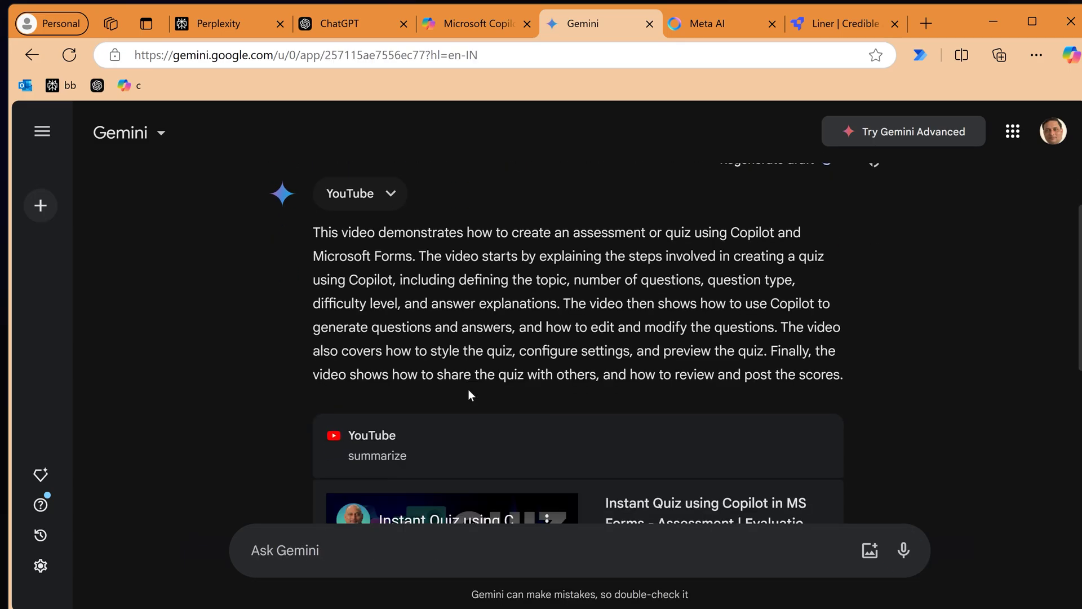
scroll(467, 460, down, 2)
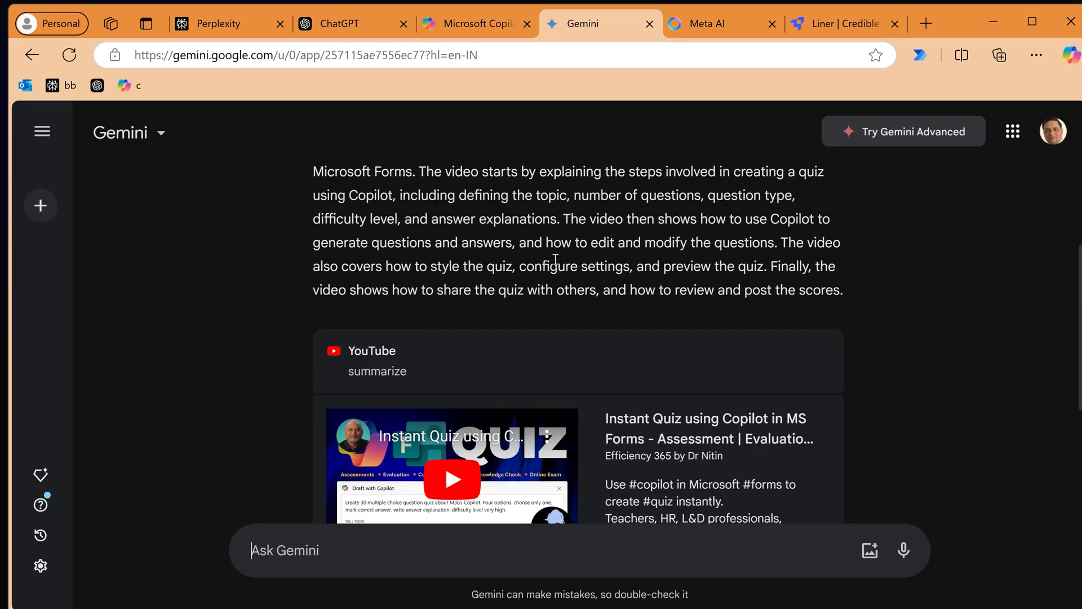
scroll(558, 248, up, 3)
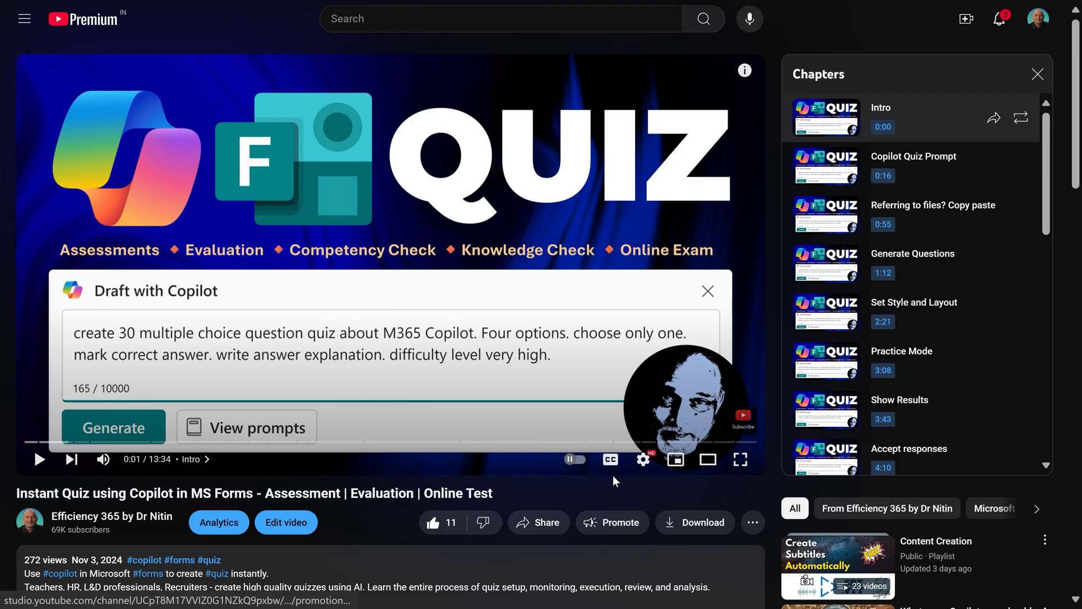
Browse the playback speed options, then raise the speed to 1.5x with Shift+period.
click(654, 462)
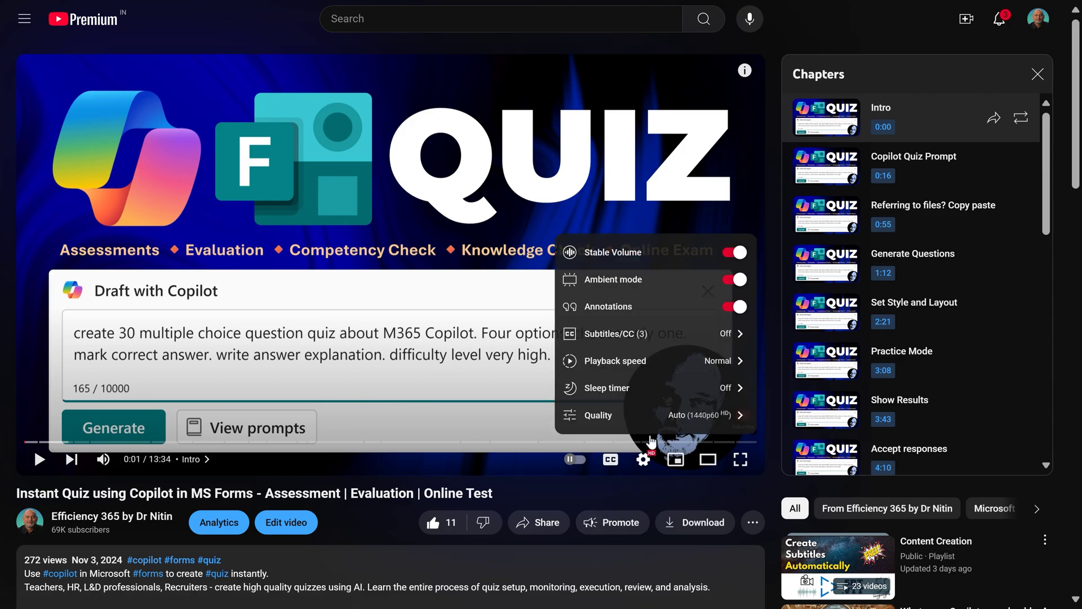
click(679, 370)
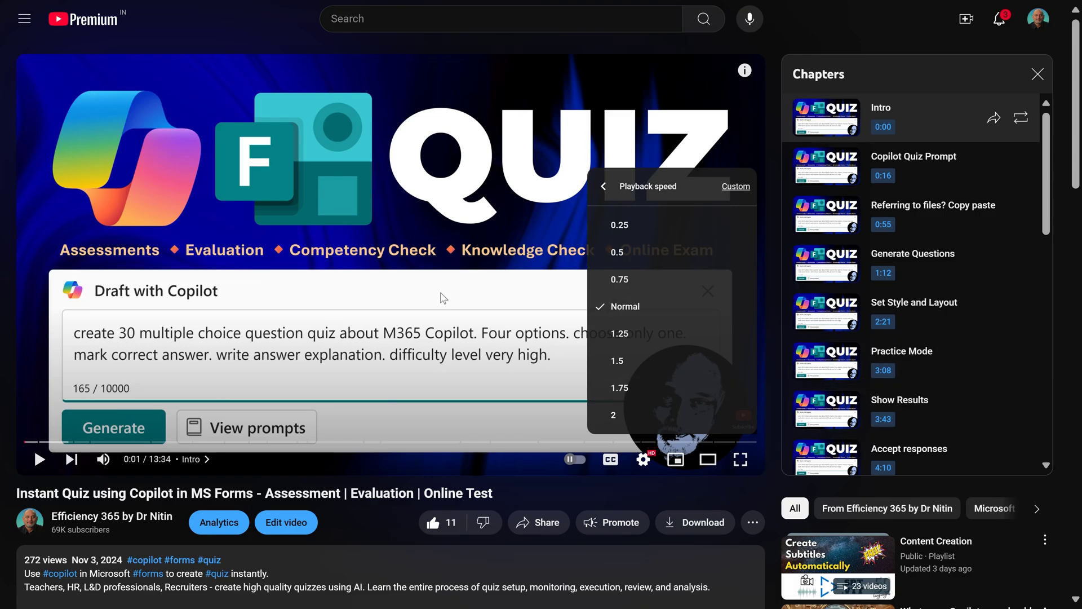
click(609, 487)
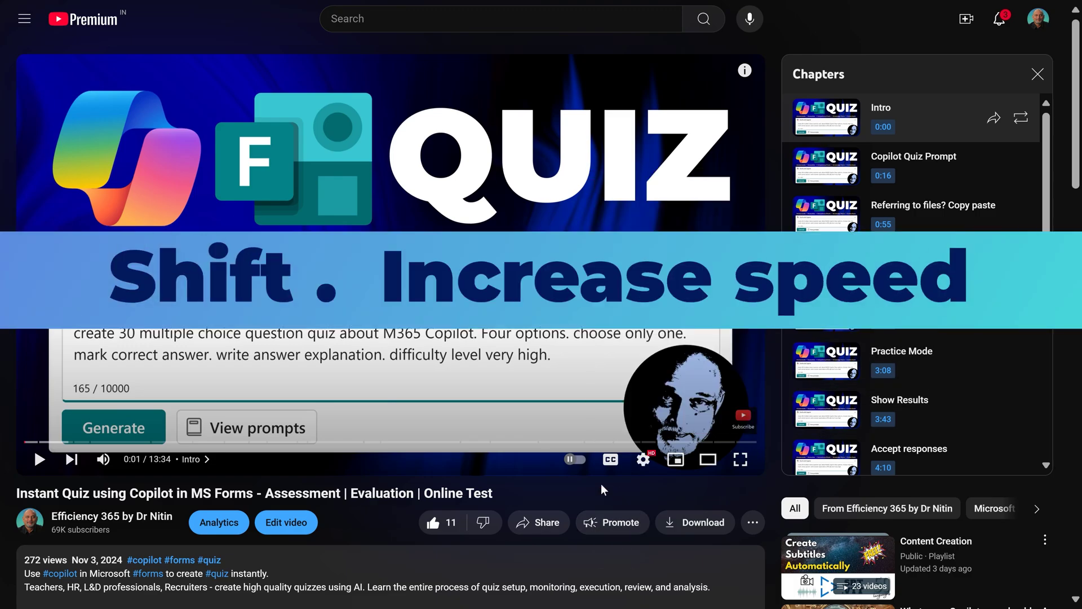
key(shift+period)
key(shift+period)
key(shift+period)
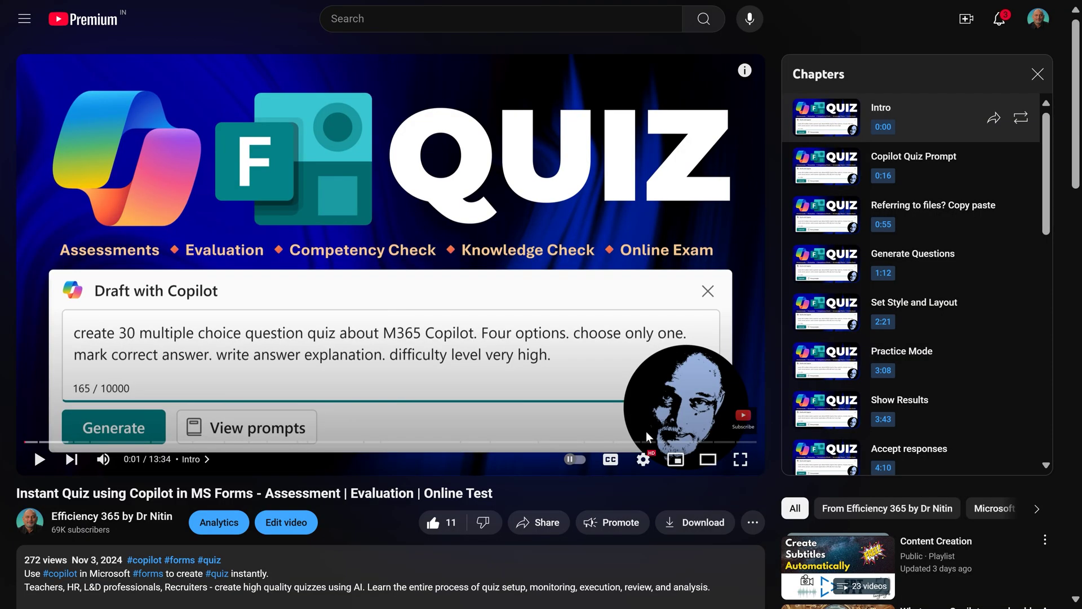
Scrub to 1:21, jump to 20%, 50% and 90% with number keys, then return to 0:00.
drag(85, 442, 24, 445)
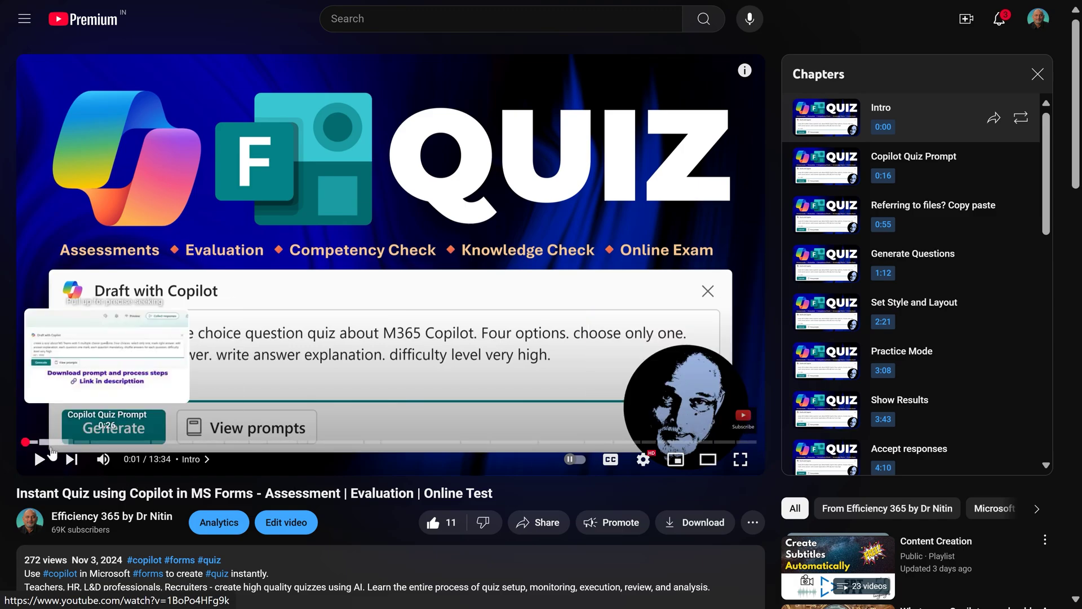
click(97, 442)
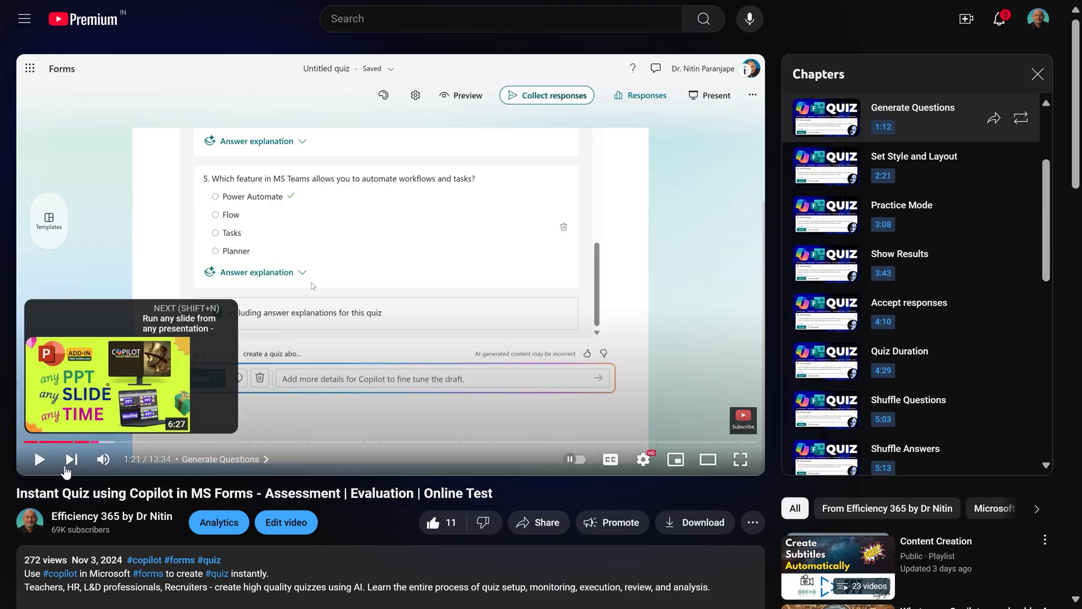
drag(98, 443, 99, 445)
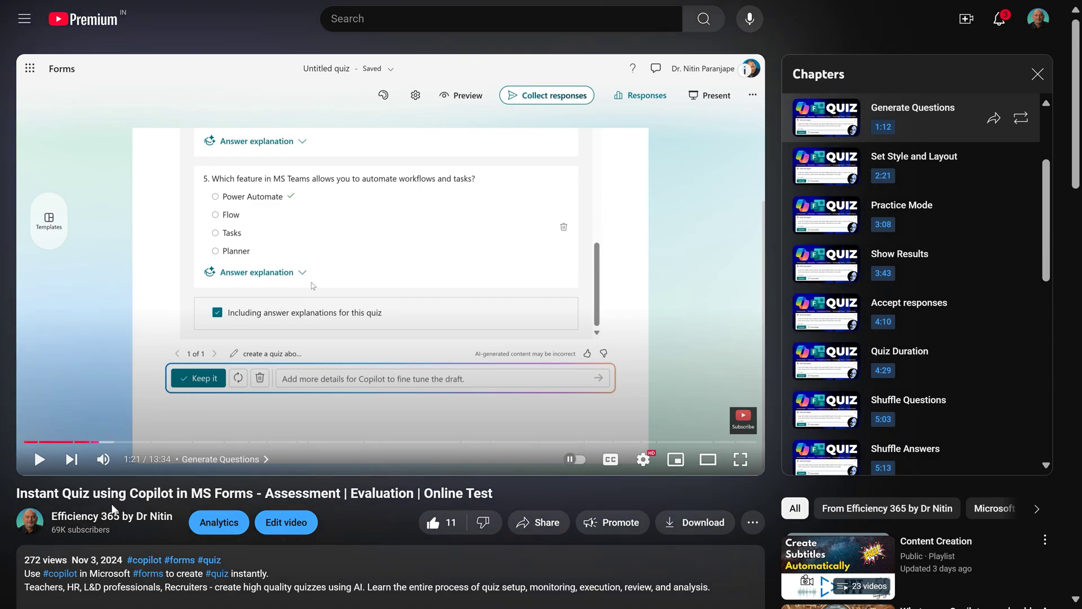
key(2)
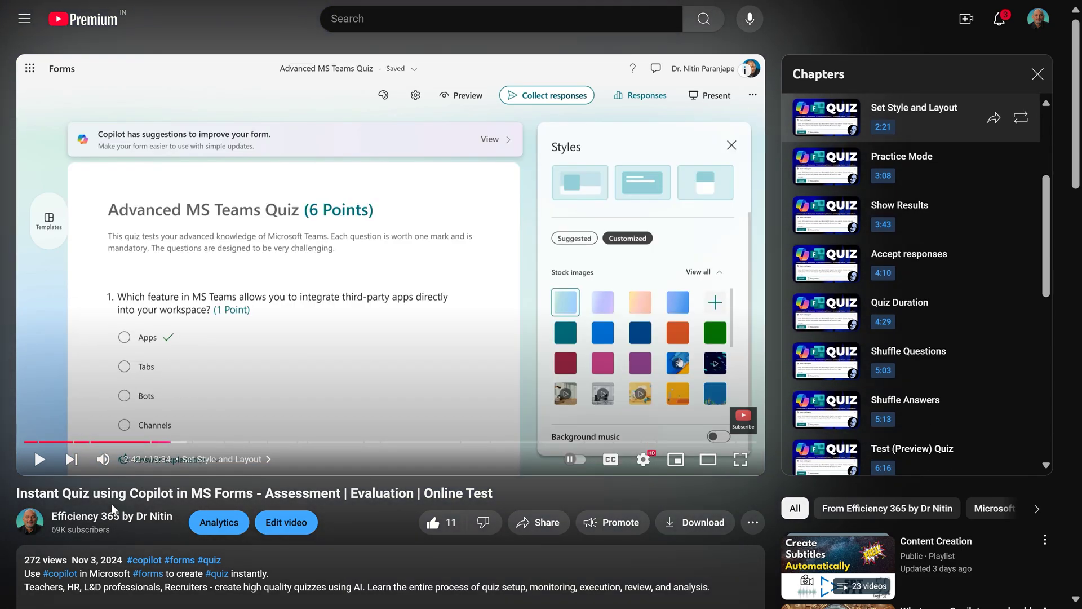
key(5)
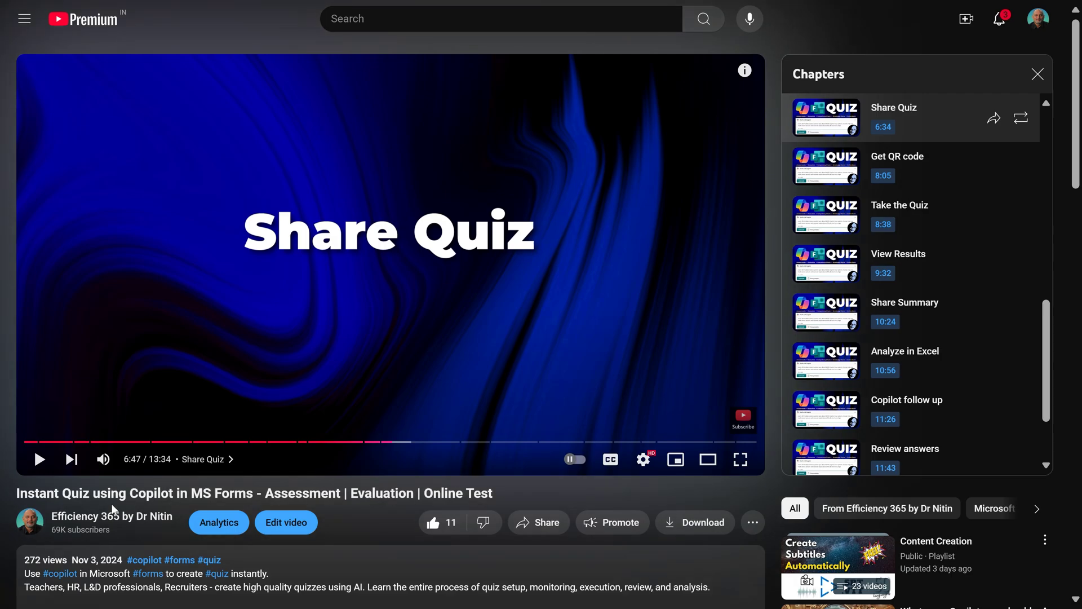
key(9)
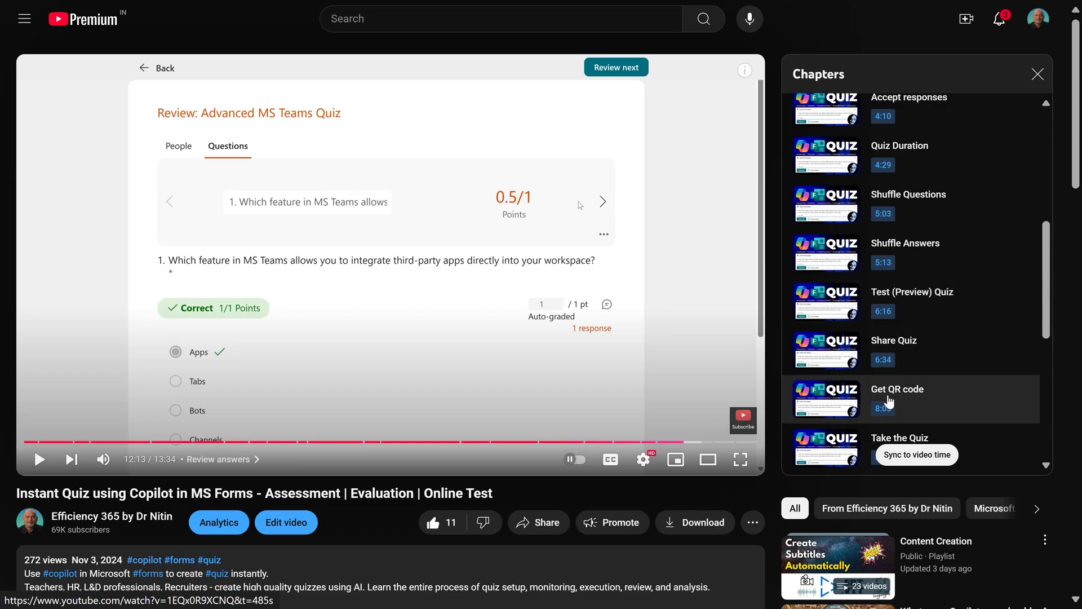
click(33, 440)
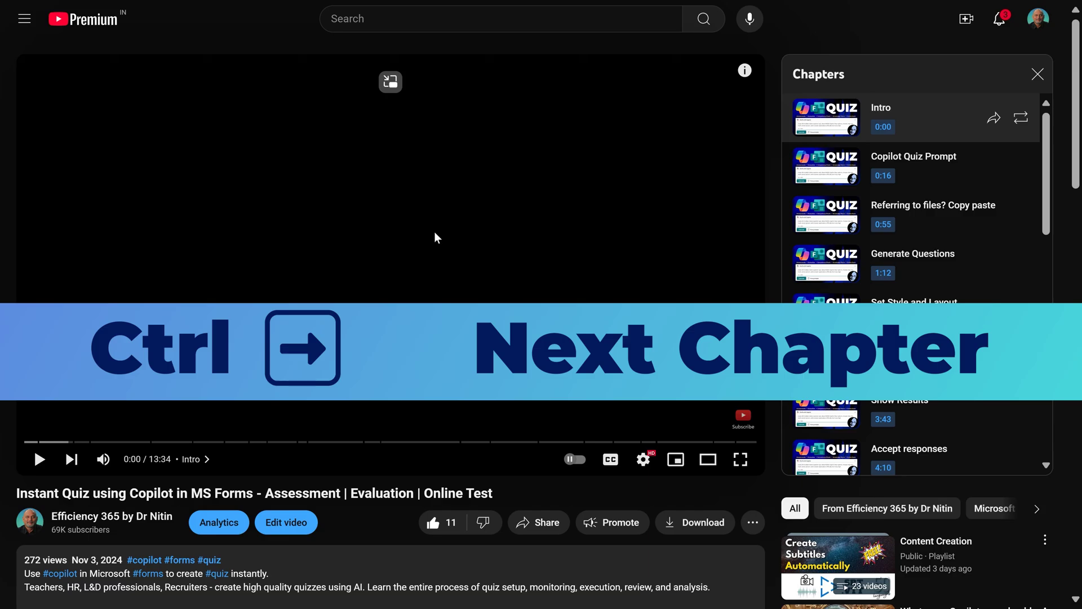
Skip chapter by chapter with Ctrl+Right until reaching Share Summary at 10:25.
key(ctrl+Right)
key(ctrl+Right)
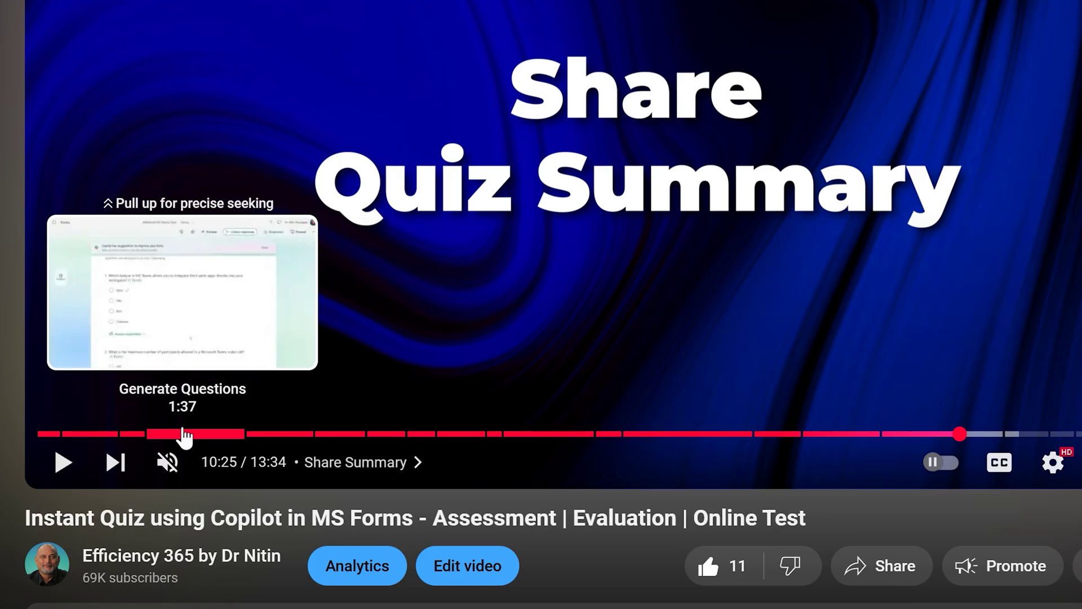
Use the precise-seeking filmstrip to pick a moment and play from 2:39.
drag(183, 435, 187, 362)
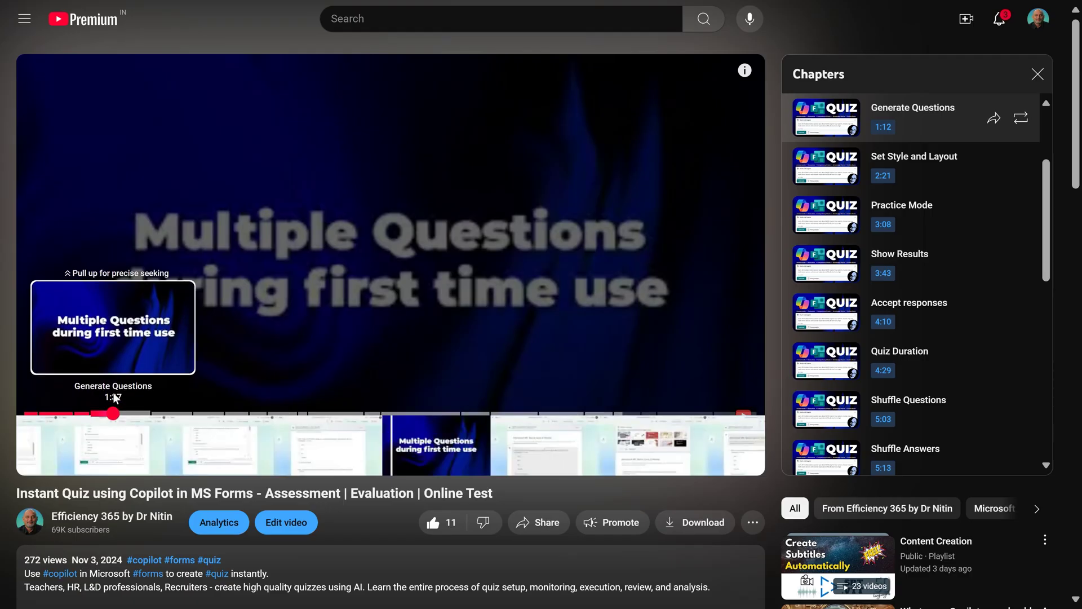
drag(115, 398, 116, 402)
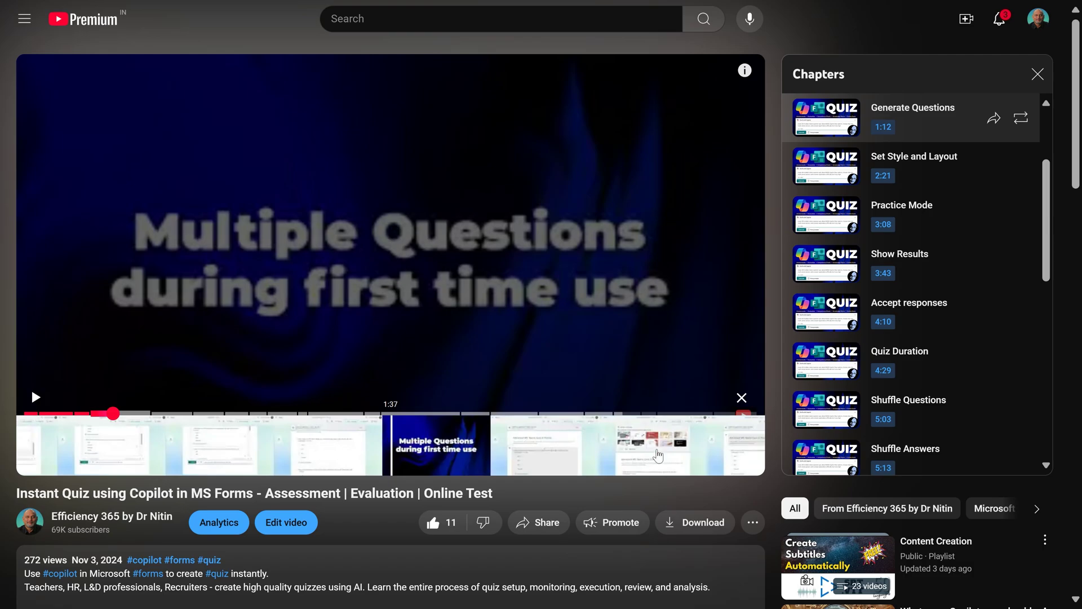
click(658, 455)
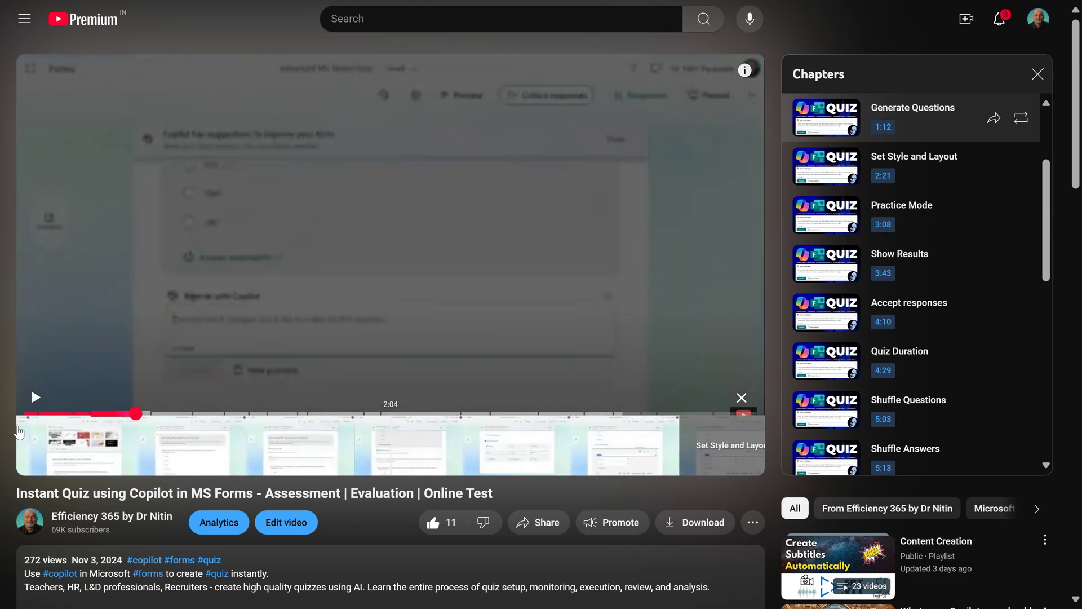
scroll(118, 424, down, 10)
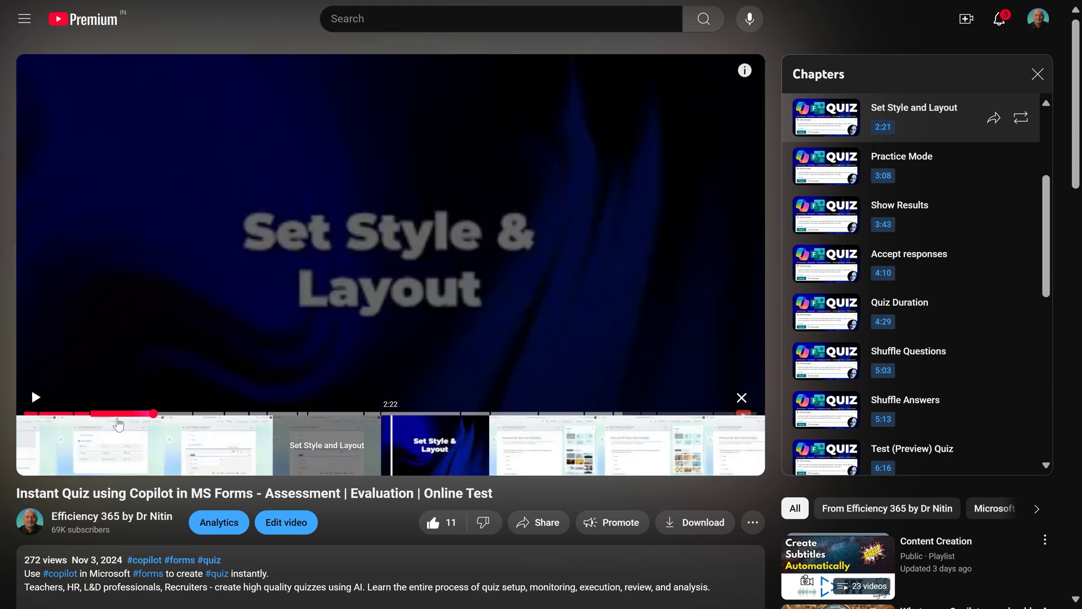
scroll(118, 424, down, 1)
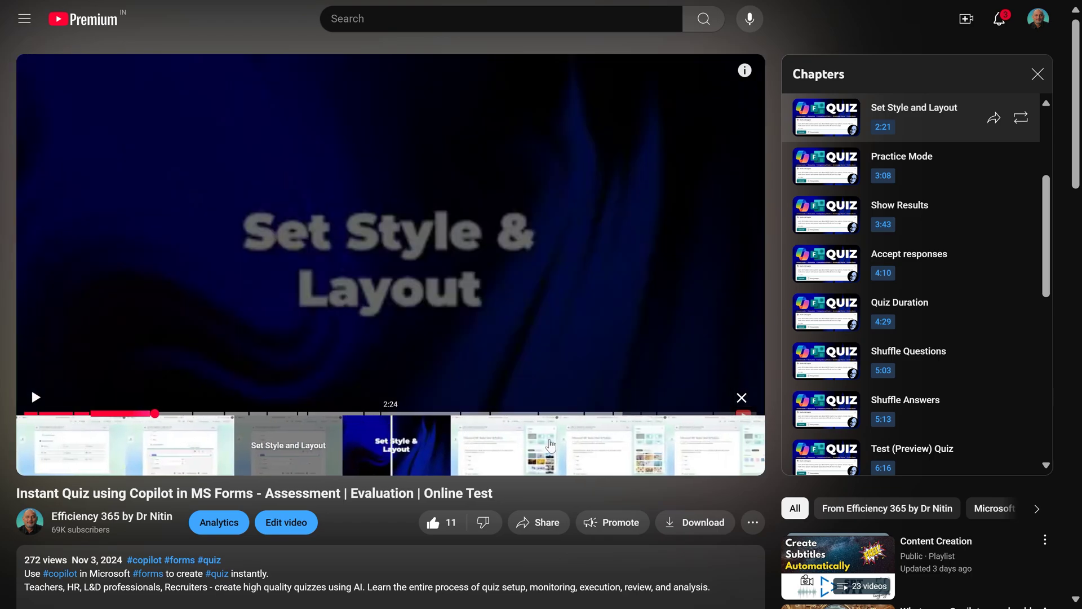
scroll(460, 462, down, 7)
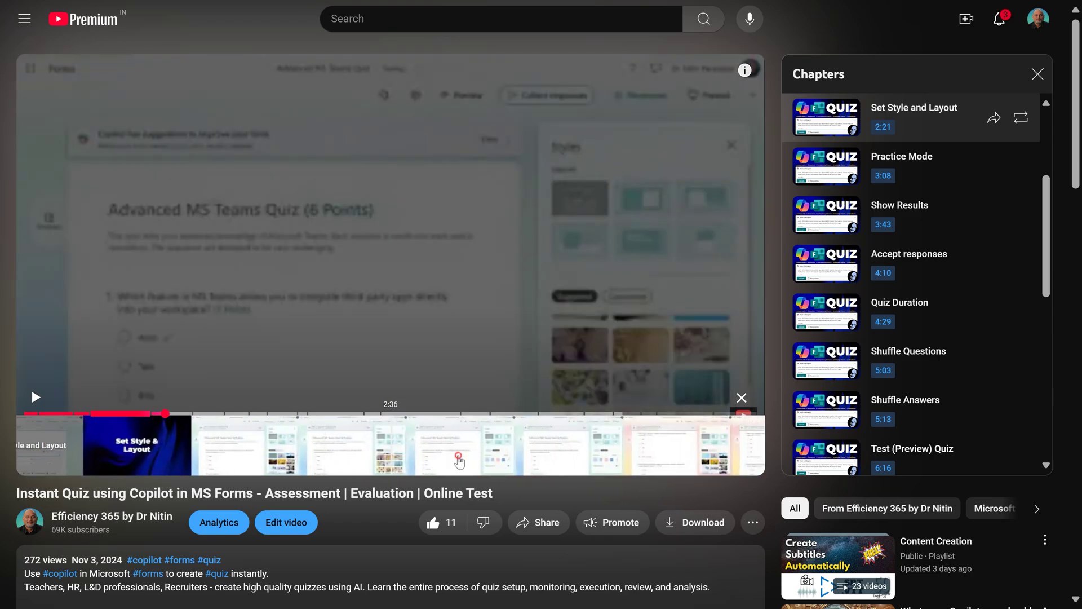
click(459, 462)
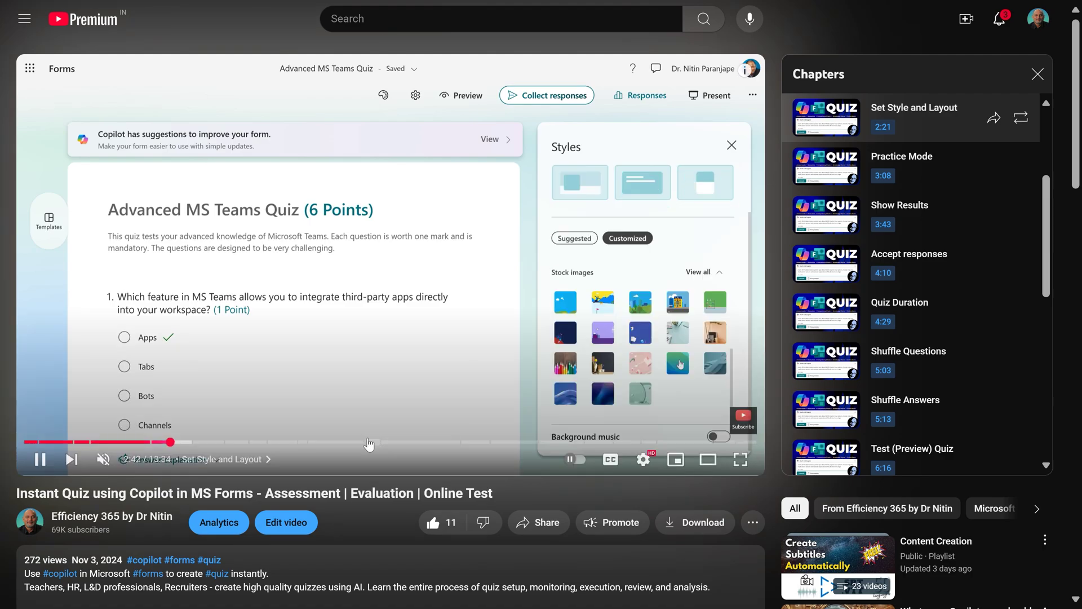
Precisely seek within Share Quiz and play from 6:50.
drag(385, 443, 385, 411)
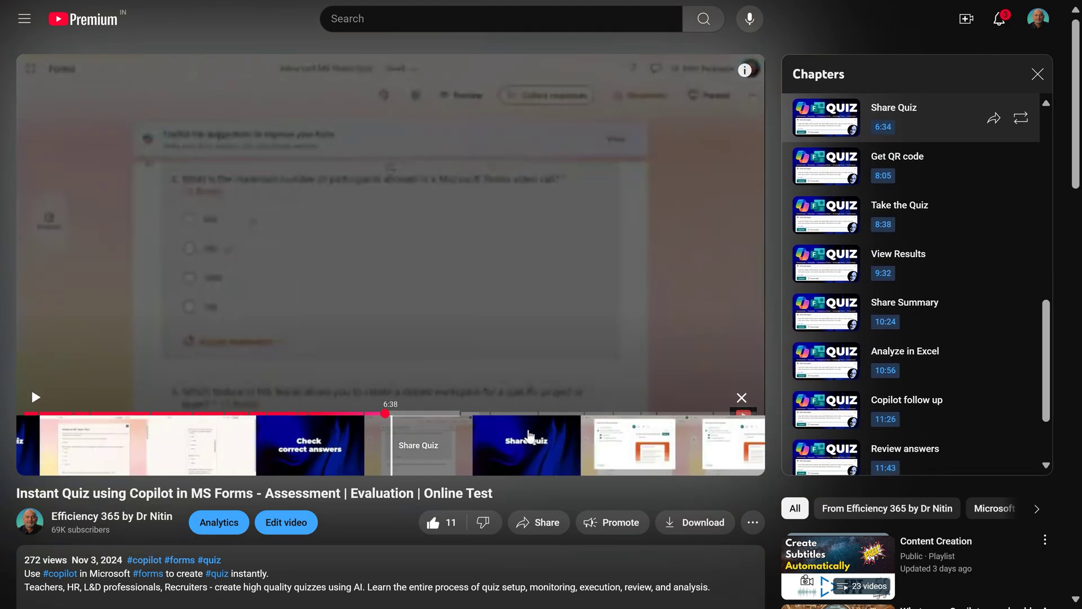
scroll(657, 452, down, 5)
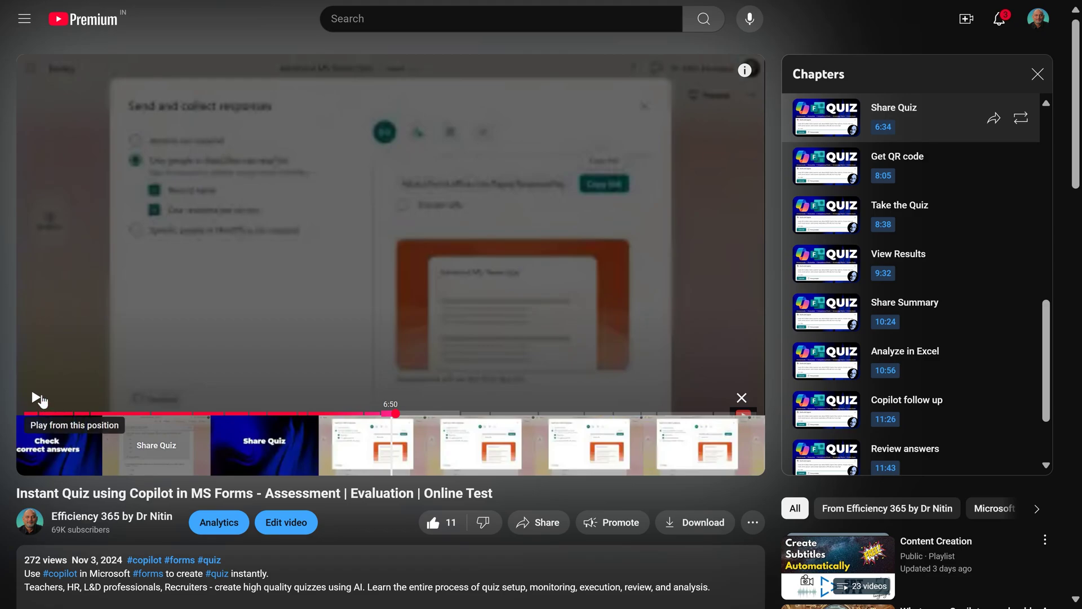
click(41, 399)
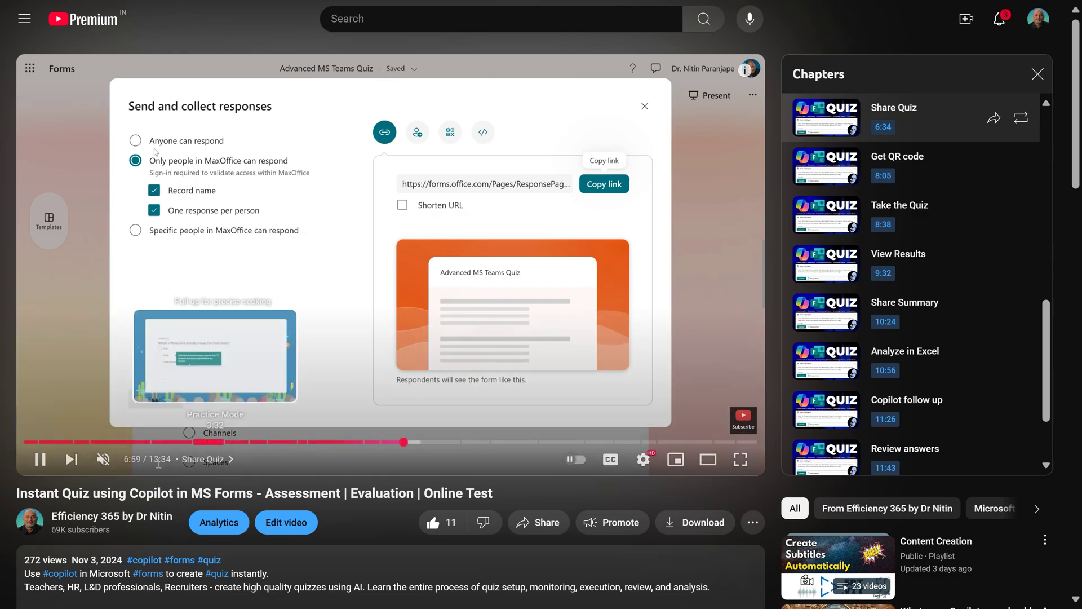
Pause playback at 7:07 on the Send and collect responses screen.
click(231, 343)
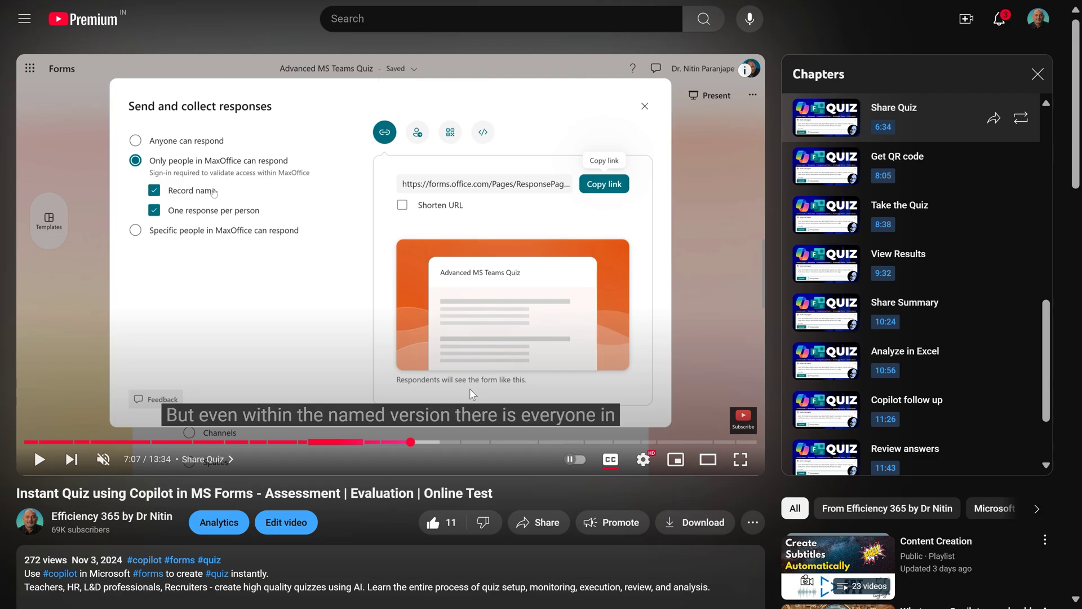
Cycle the caption text and background opacity, enlarge the caption text twice, then shrink it one size.
key(o)
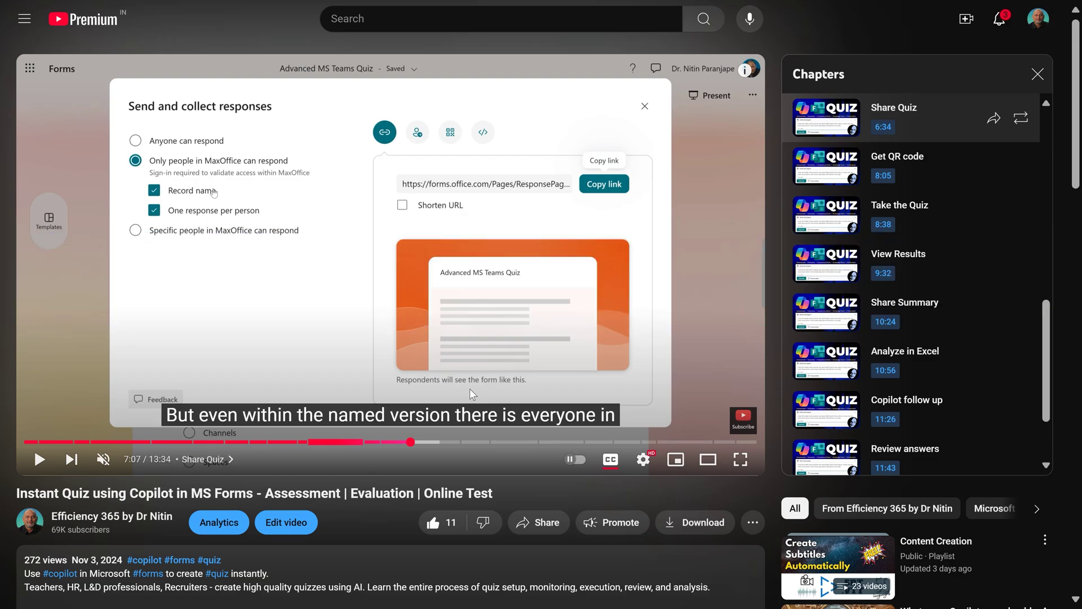
key(w)
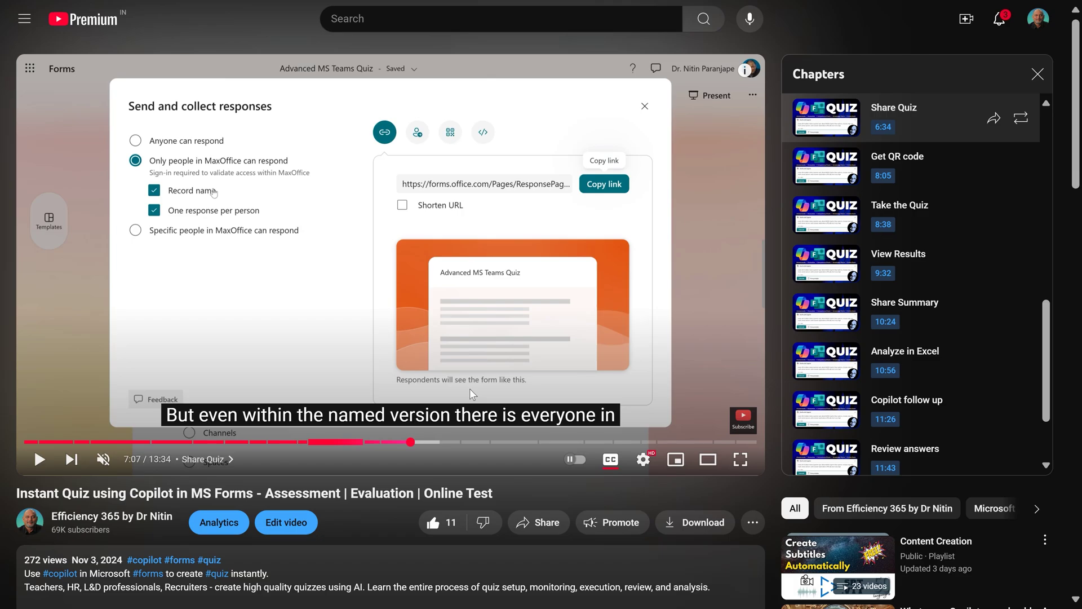
key(plus)
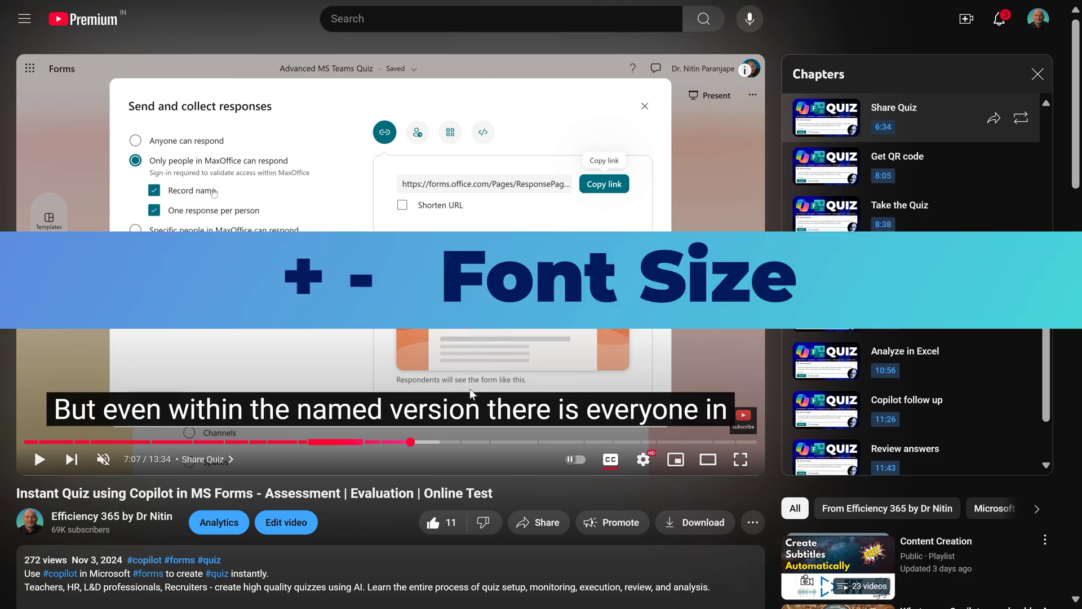
key(plus)
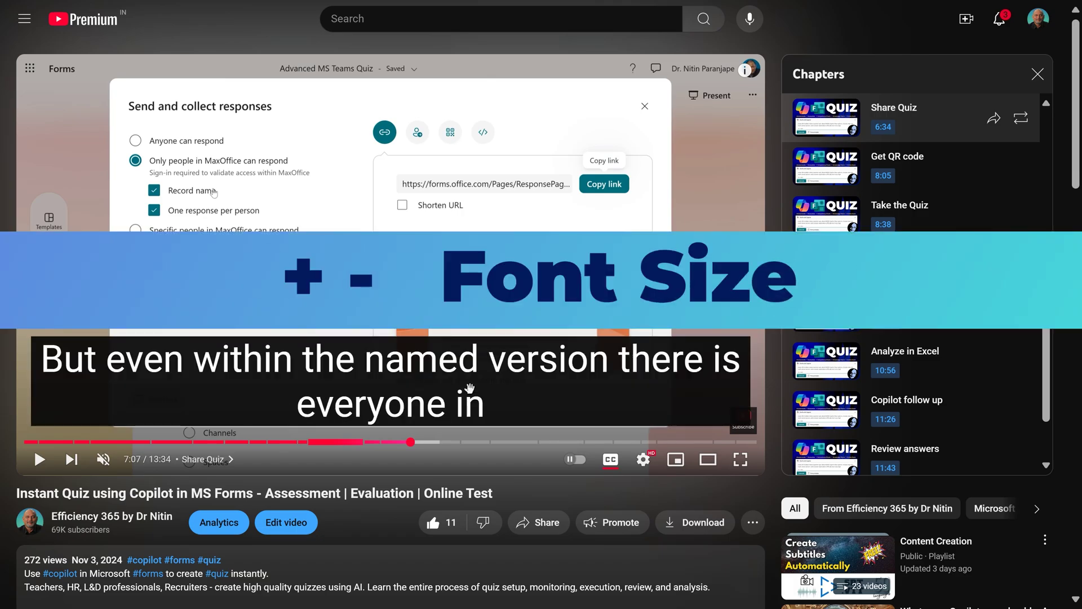
key(minus)
key(minus)
key(minus)
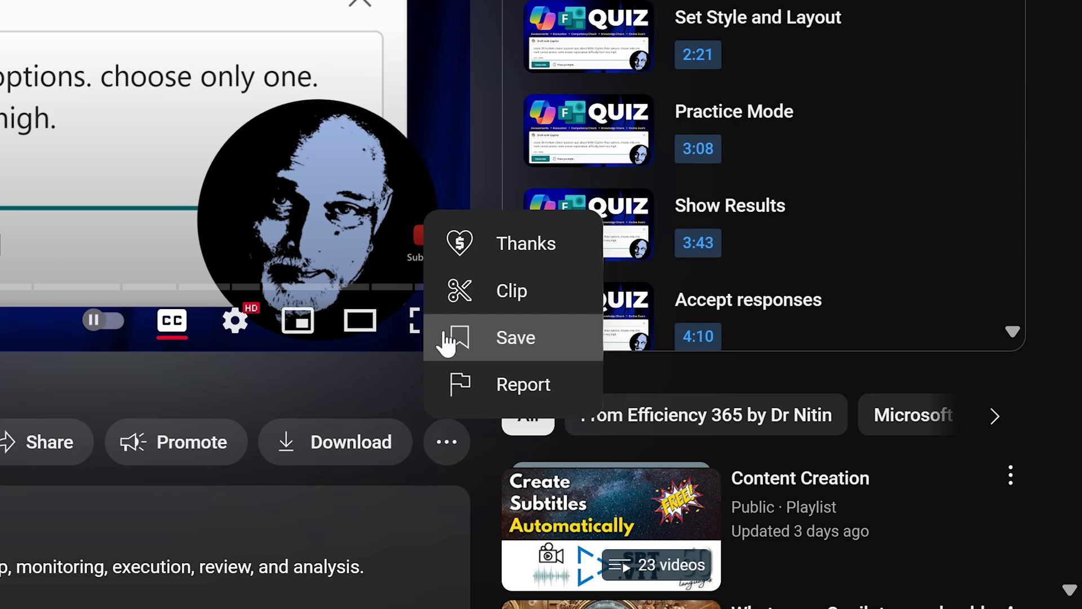
Choose Save from the ⋯ menu below the video to open the Save video to… dialog.
click(448, 340)
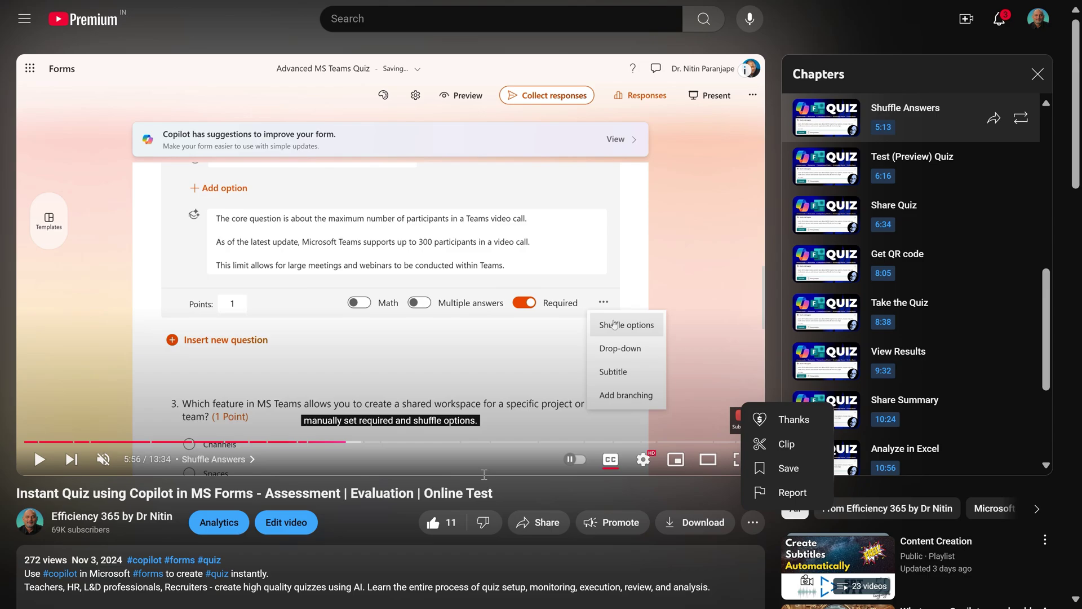
Create a share link for the video with Start at 5:56 ticked.
drag(348, 443, 349, 448)
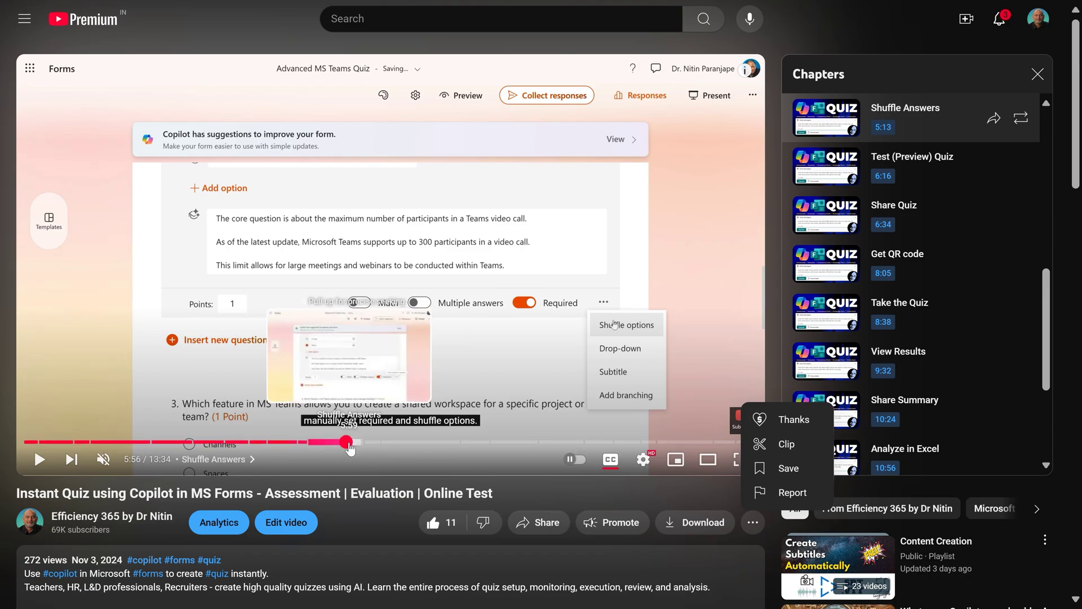
click(547, 523)
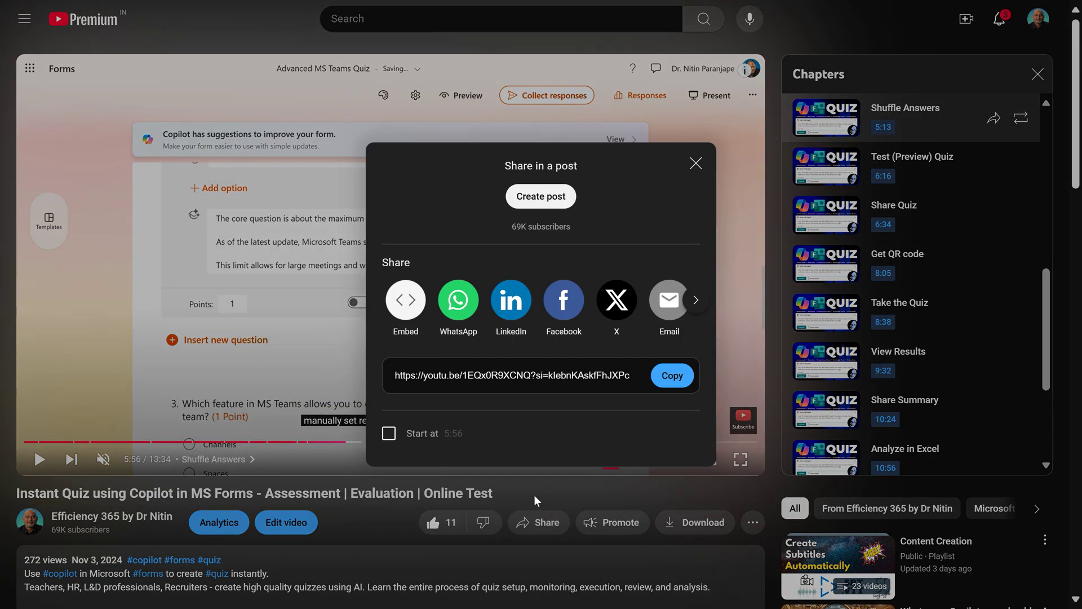
click(392, 438)
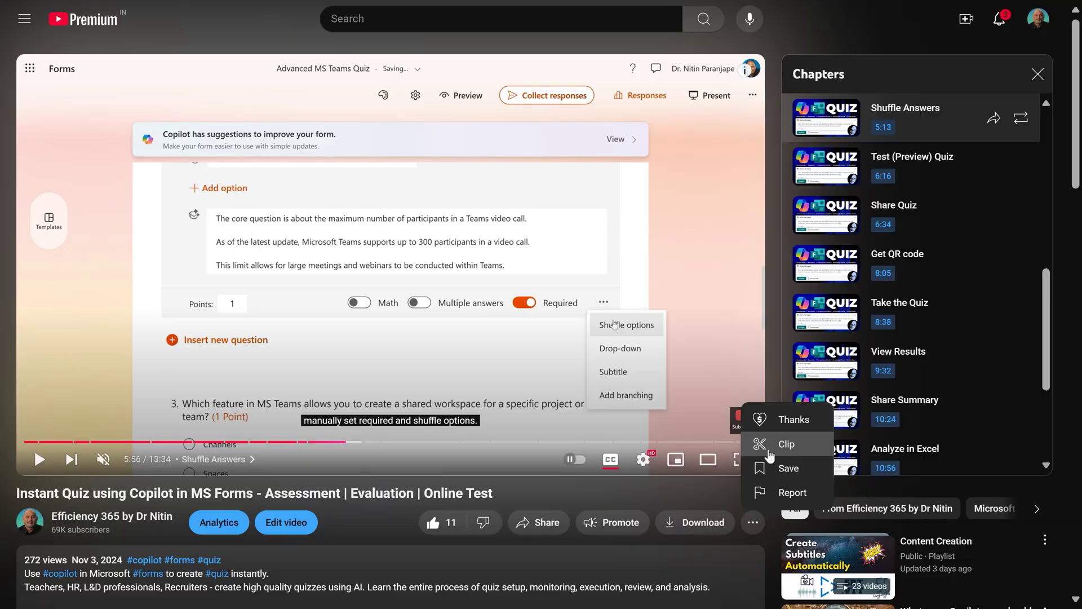
Make a 20.9-second clip from 6:05.4 to 6:26.3 titled 'fds' and share it.
click(770, 445)
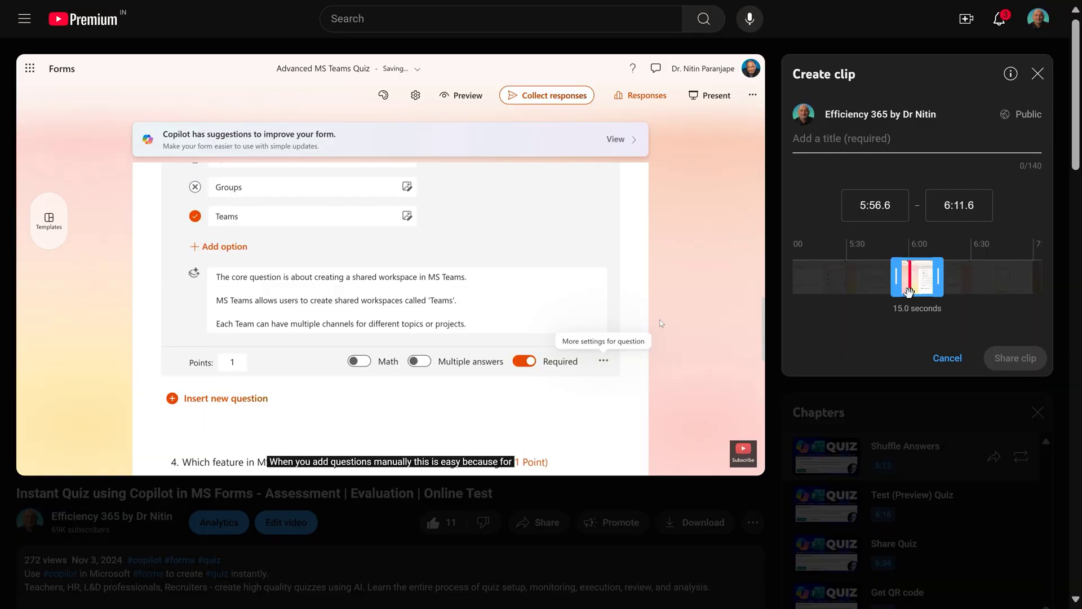
drag(941, 280, 988, 278)
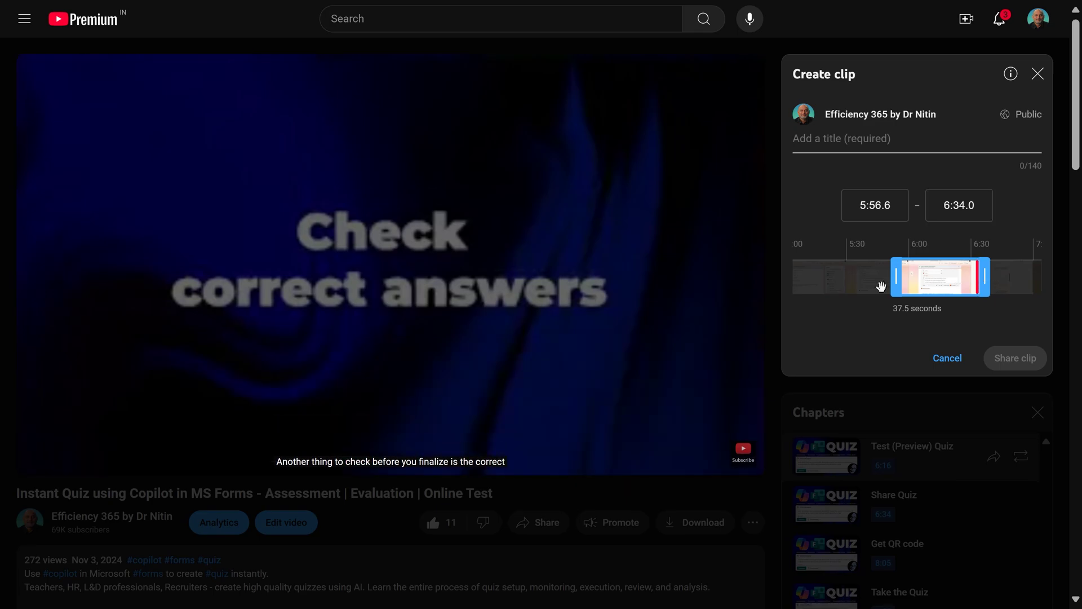
drag(896, 278, 916, 292)
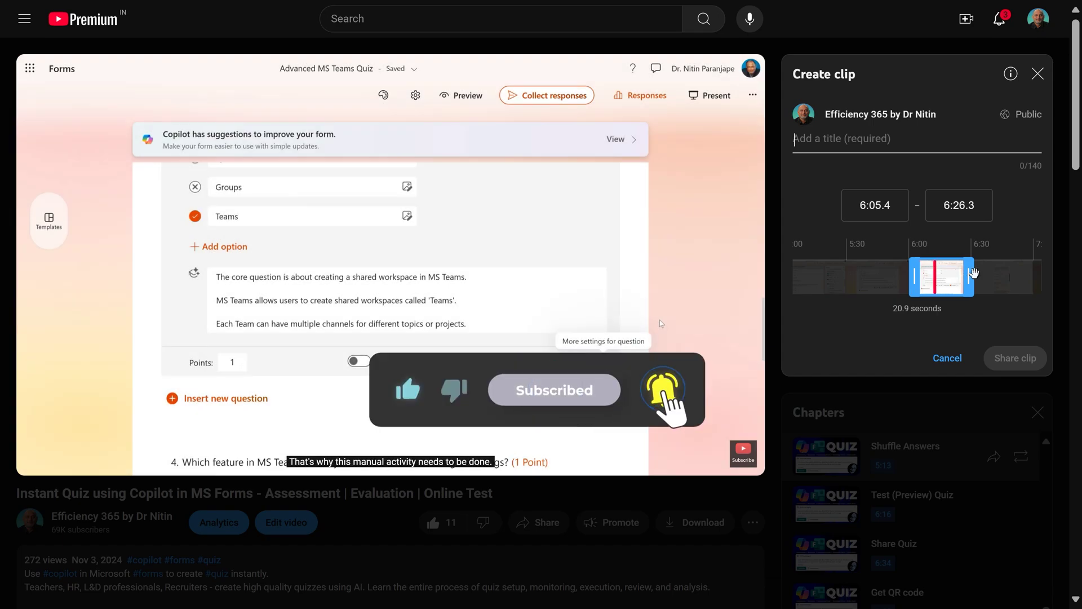
text(fds)
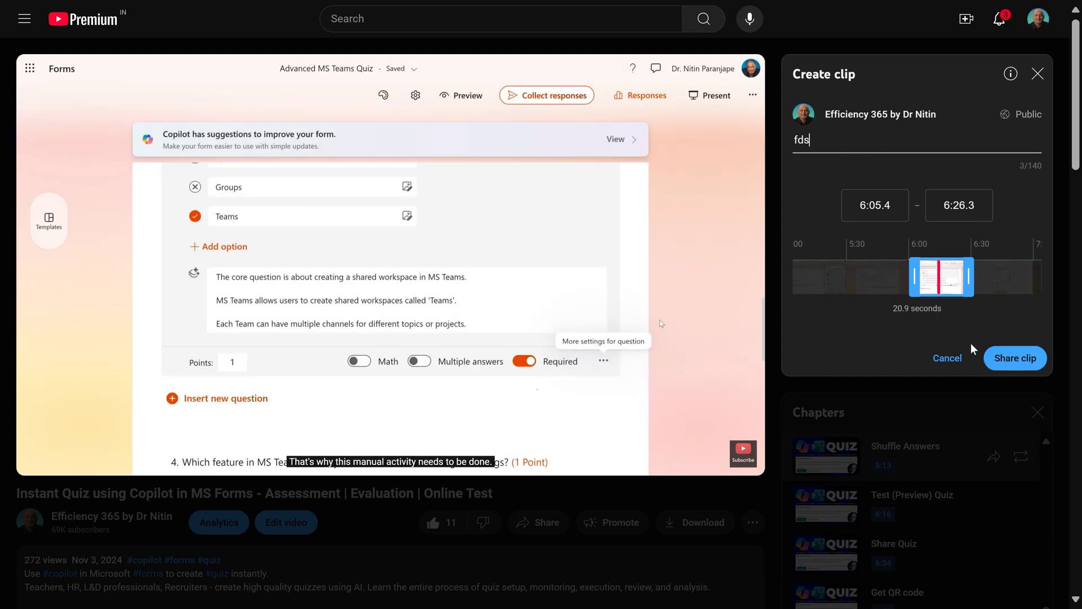
click(1003, 359)
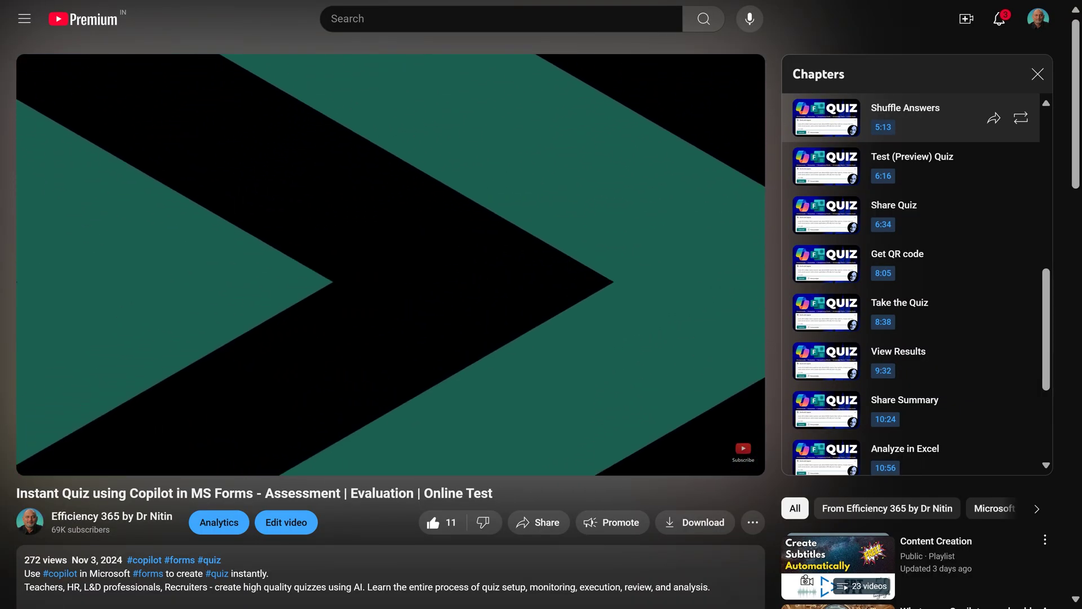
Pause on the Shuffle Answers frame, capture the quiz form area, draw a red zigzag, and copy it.
key(j)
key(j)
key(j)
key(j)
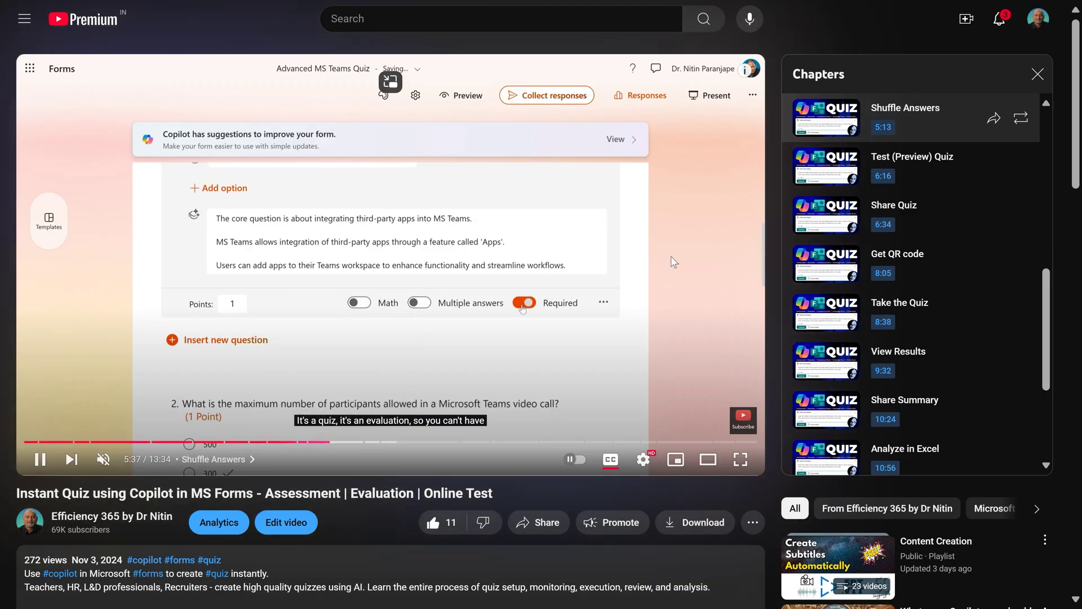
key(k)
right_click(684, 263)
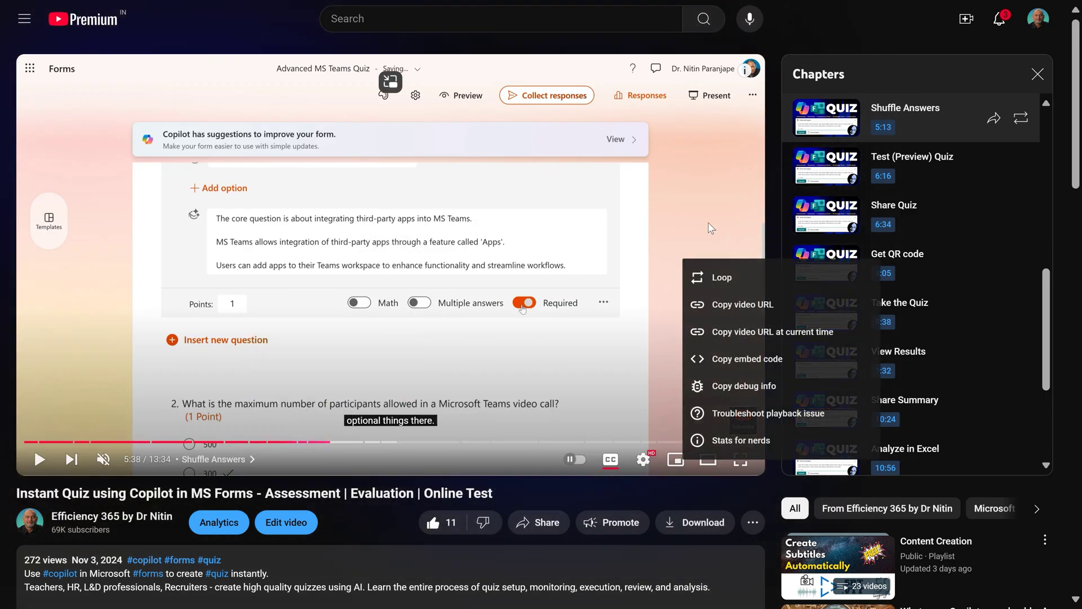
right_click(770, 226)
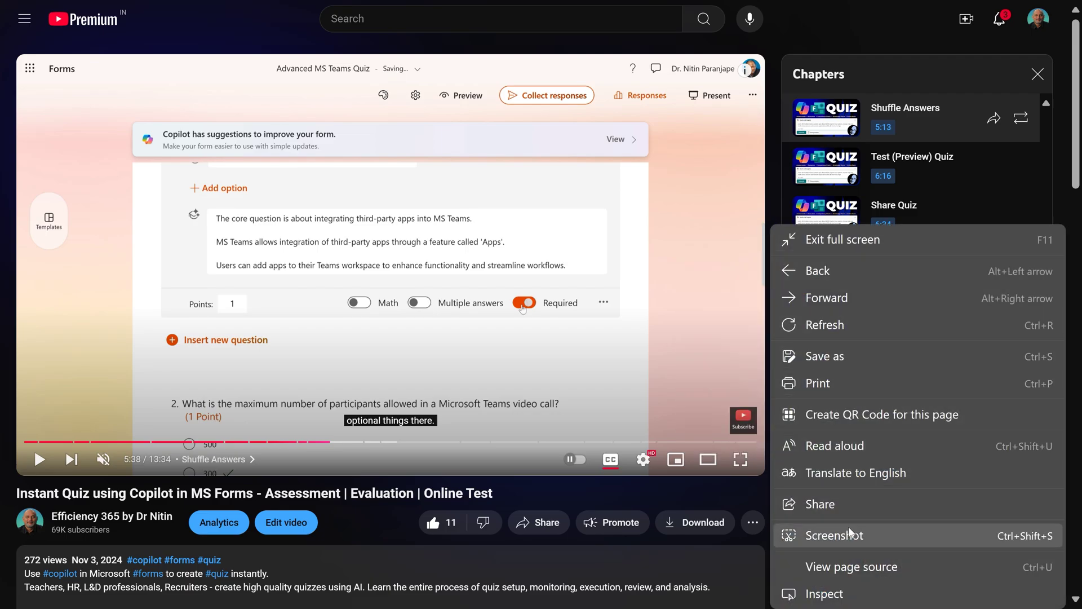
click(823, 536)
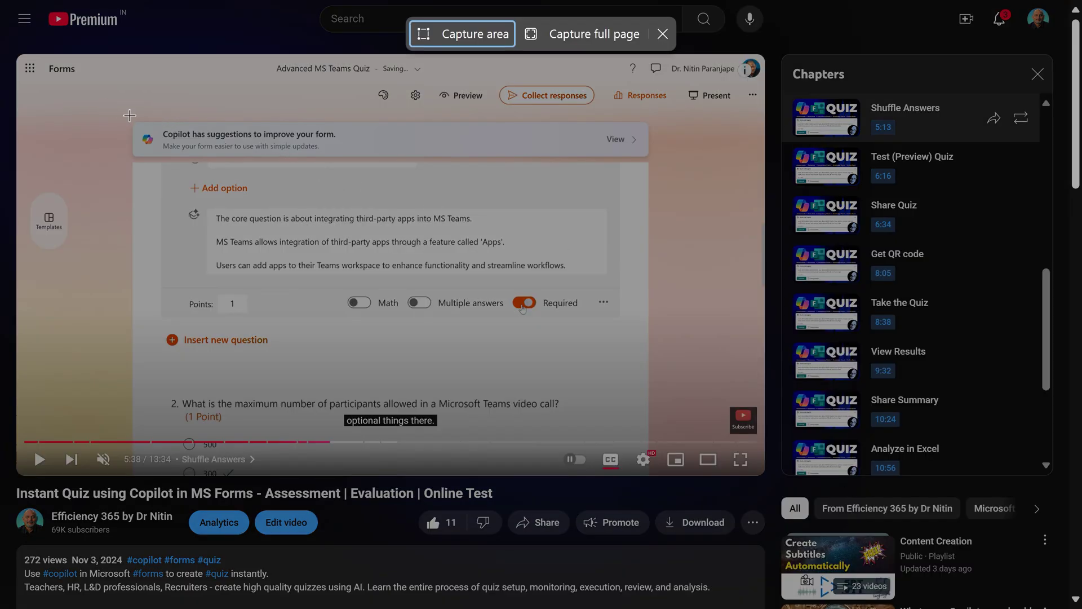
drag(130, 115, 647, 412)
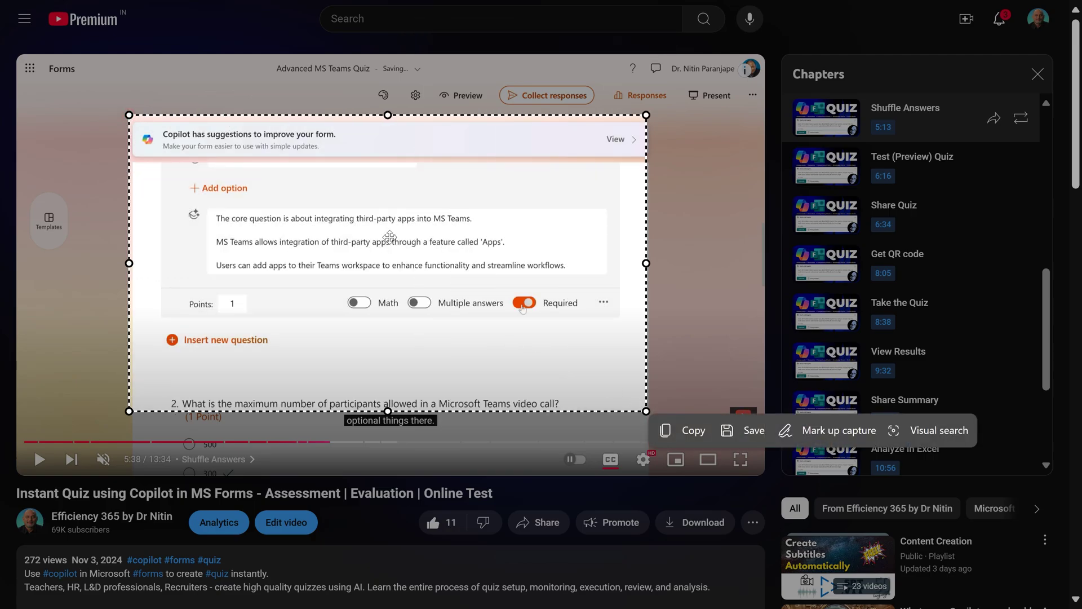
click(813, 432)
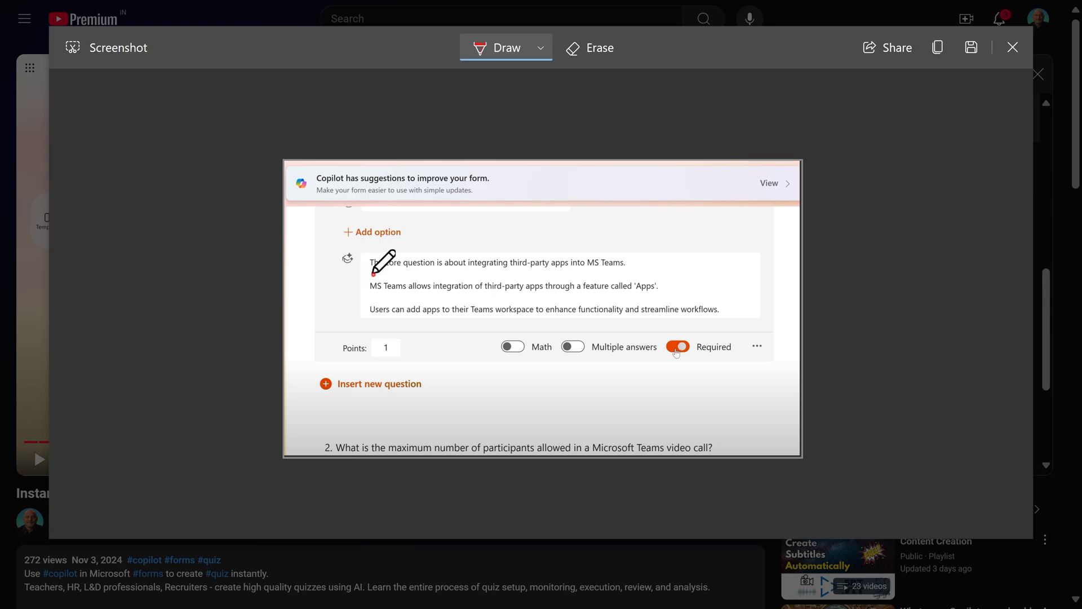
mouse_move(373, 275)
mouse_down()
mouse_move(622, 389)
mouse_move(693, 379)
mouse_move(666, 253)
mouse_move(674, 277)
mouse_move(686, 263)
mouse_up()
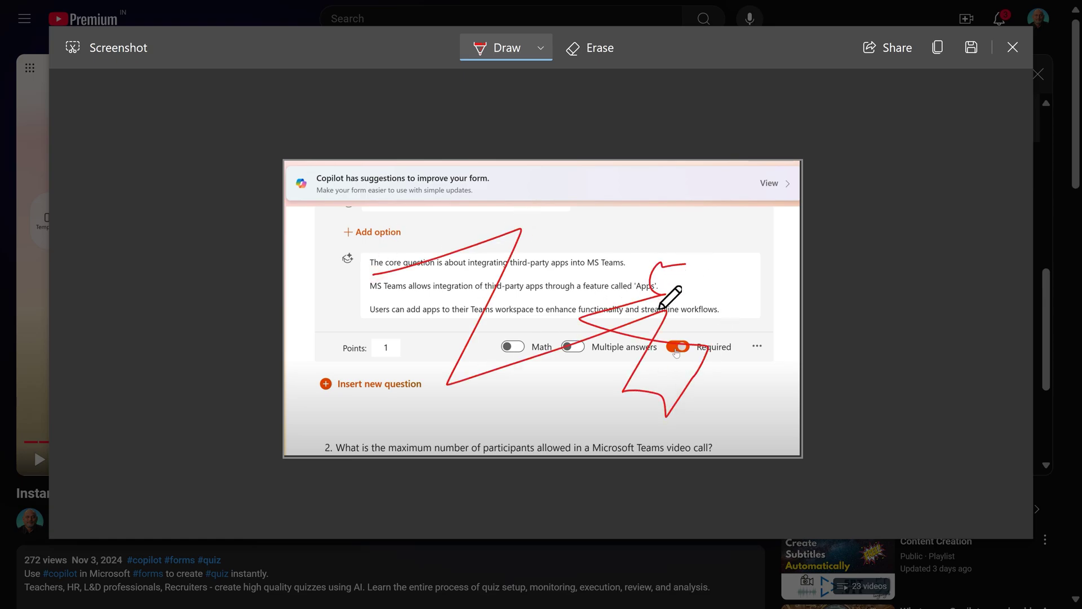
click(937, 50)
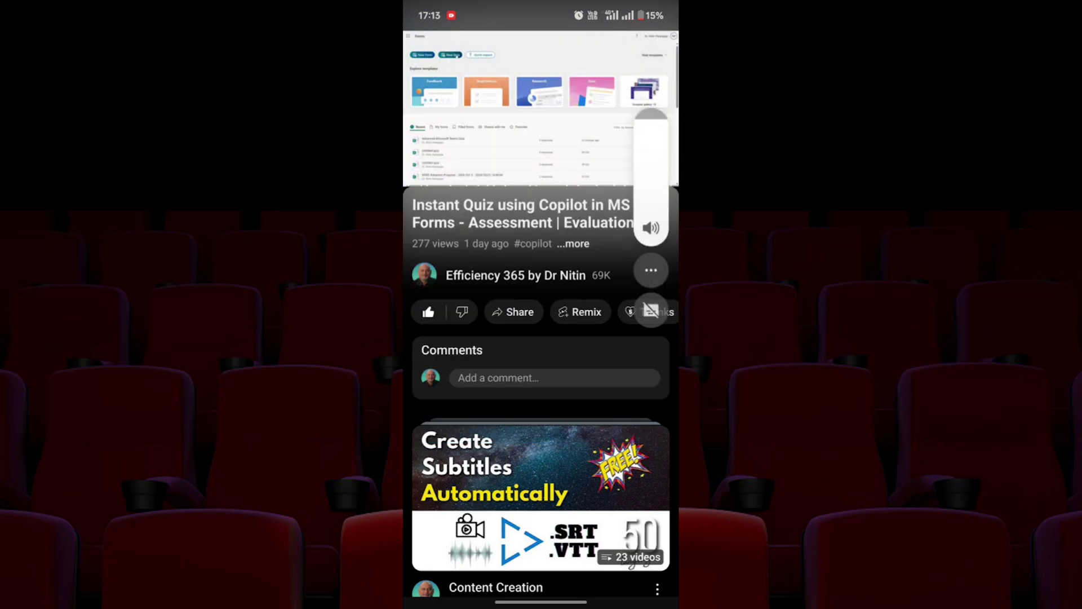
Mute the phone and turn the quiz video to landscape full screen.
key(XF86AudioLowerVolume)
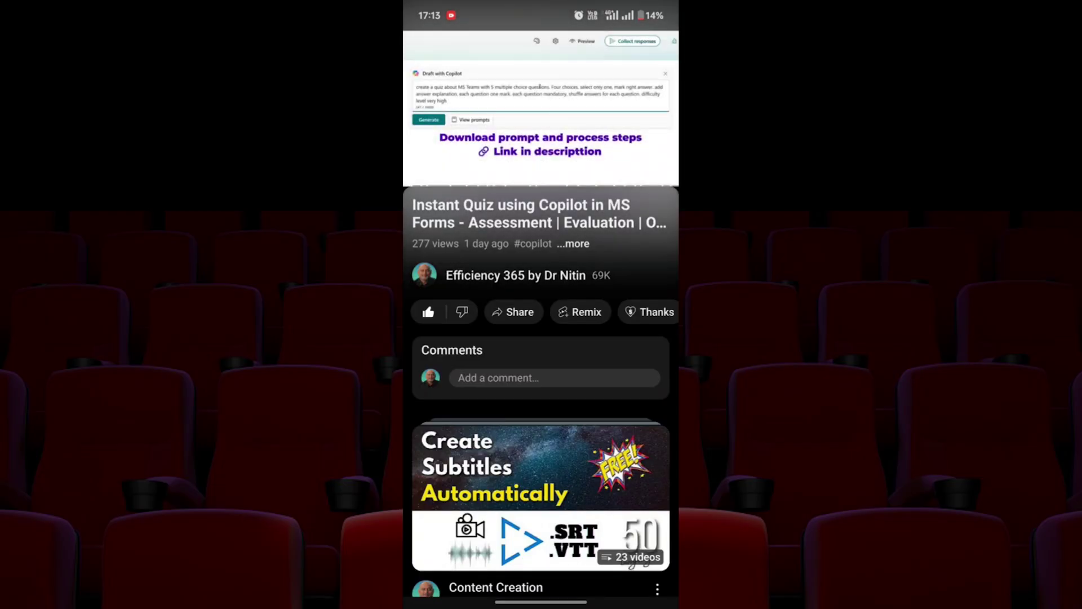
click(550, 131)
drag(550, 131, 550, 68)
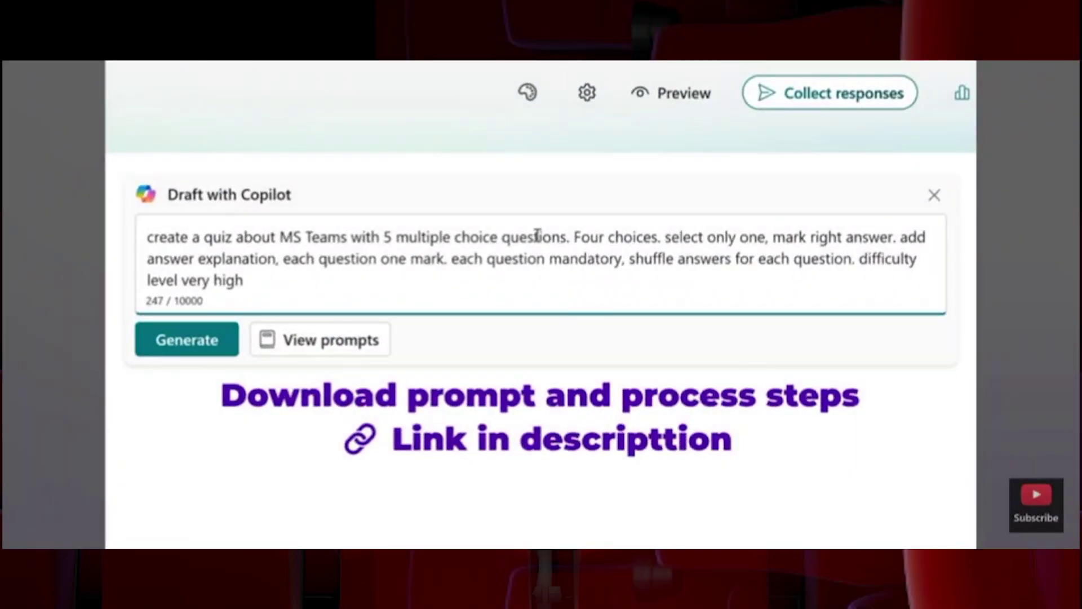
click(542, 304)
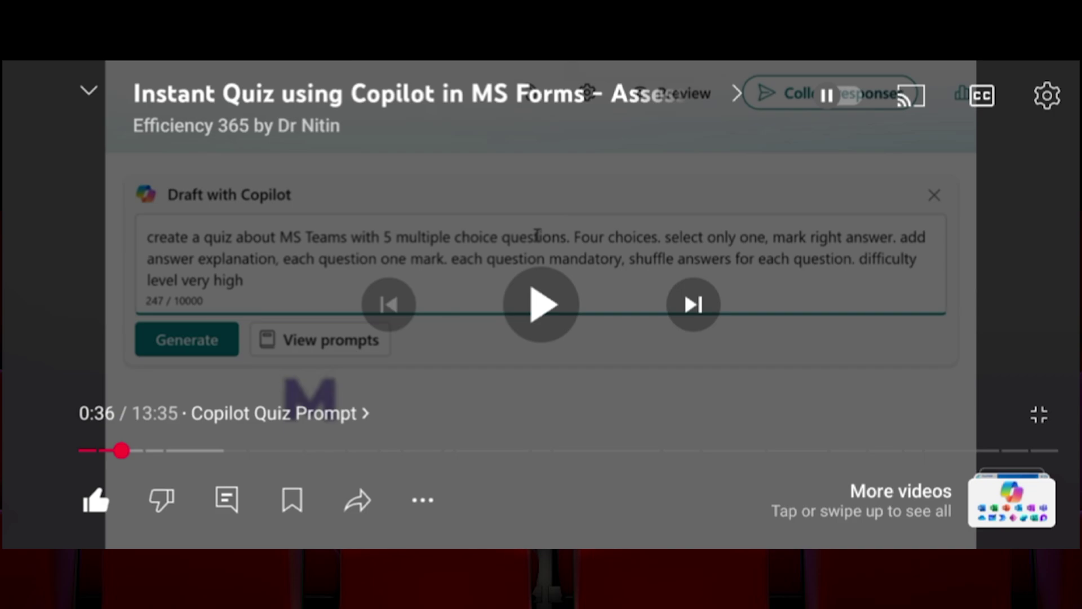
scroll(863, 285, up, 5)
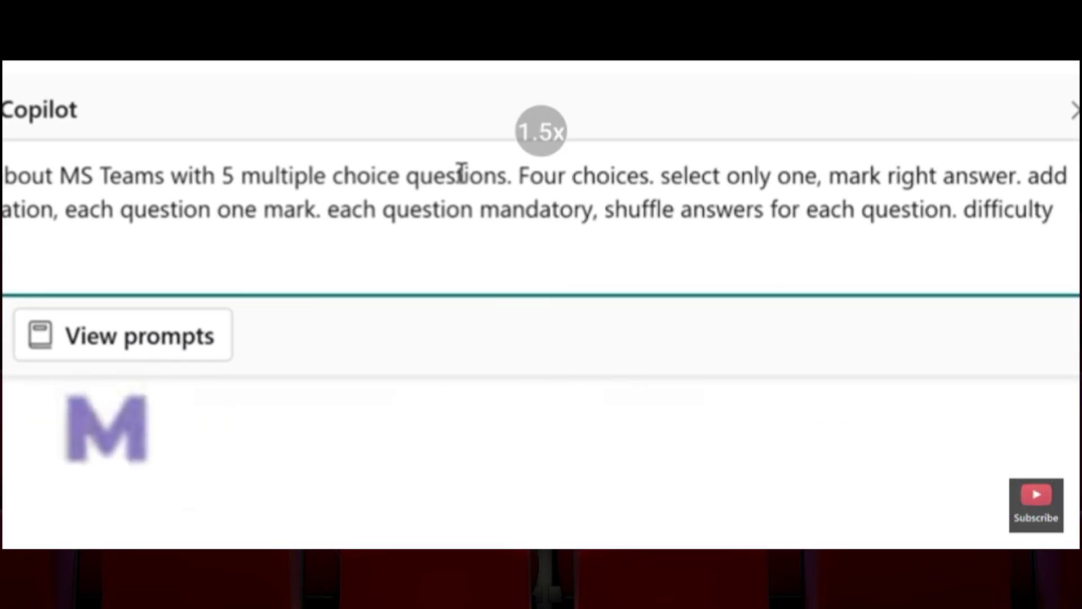
scroll(801, 310, up, 2)
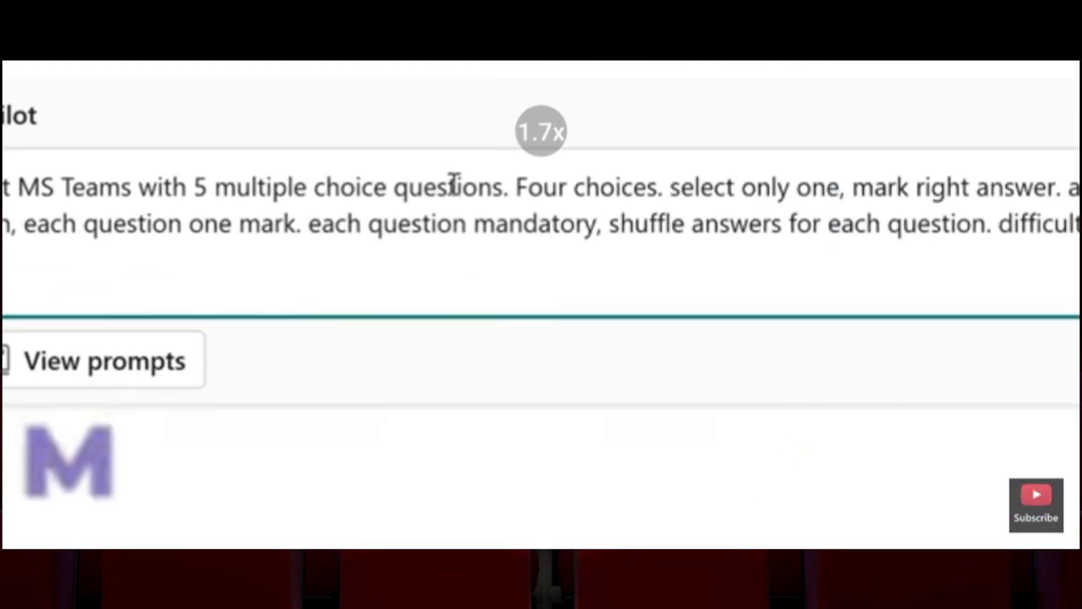
scroll(789, 372, down, 1)
scroll(789, 373, up, 4)
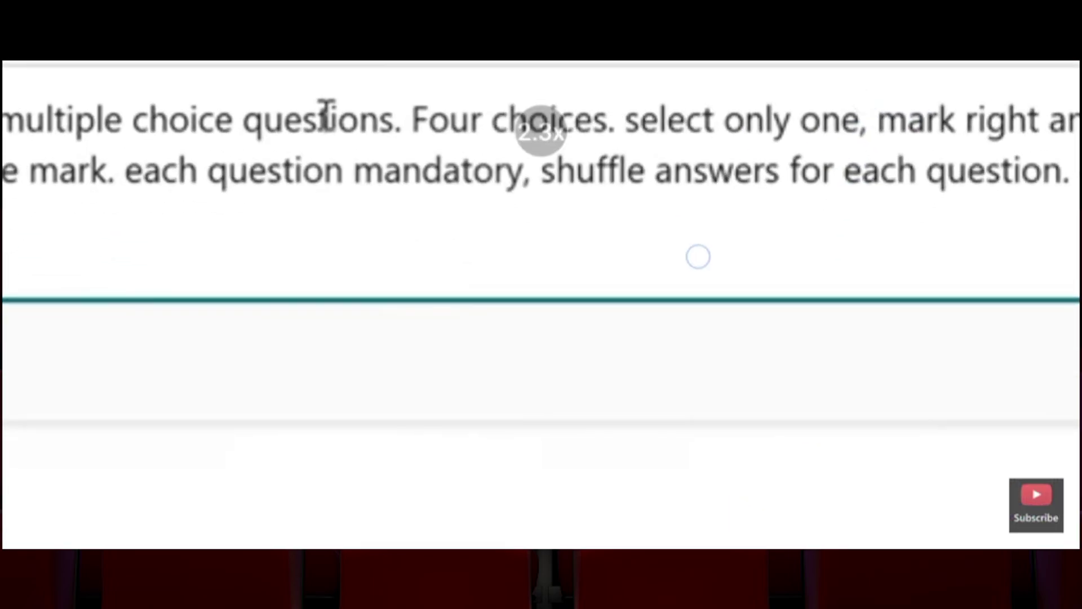
drag(747, 280, 758, 333)
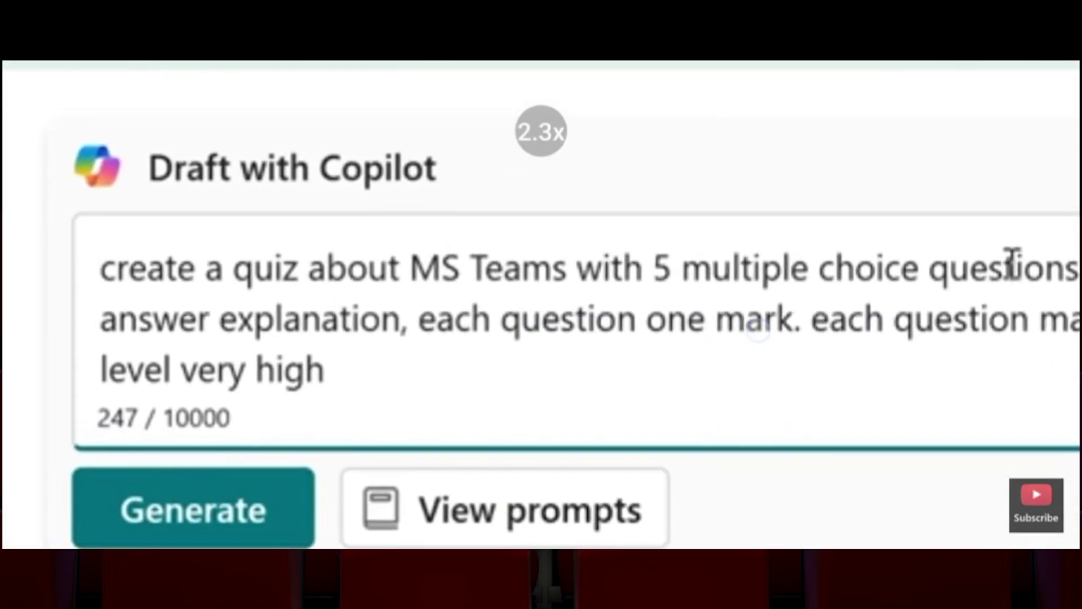
click(759, 333)
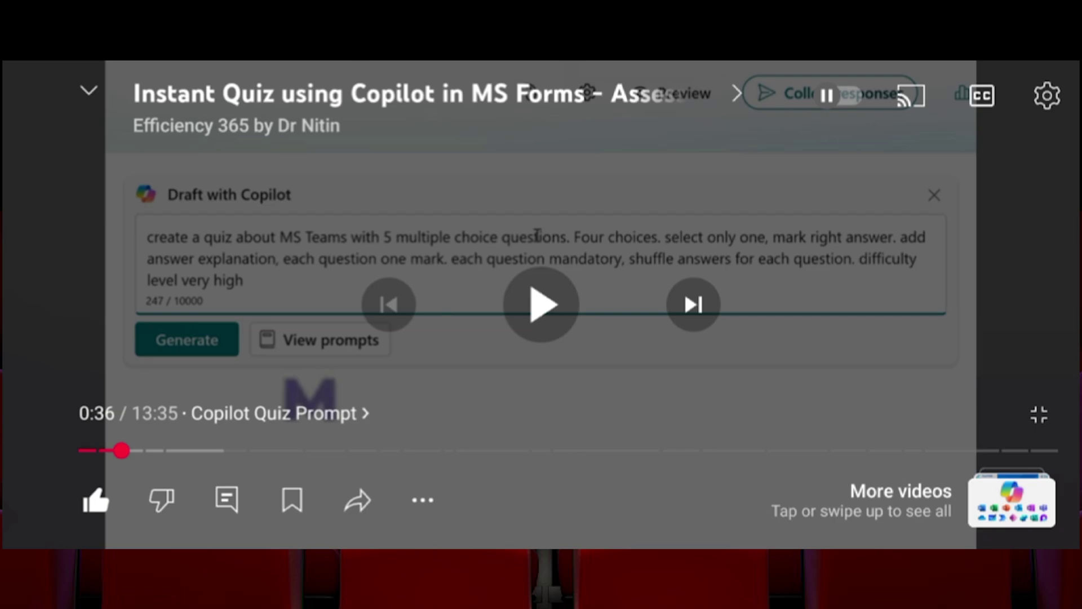
click(1047, 95)
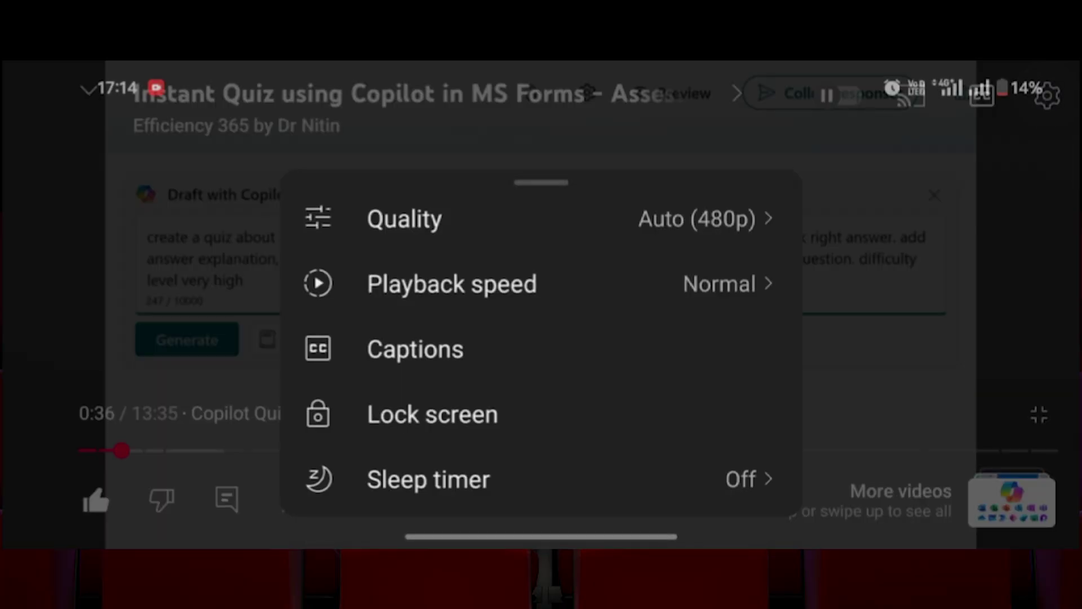
drag(613, 440, 686, 241)
click(579, 494)
click(463, 414)
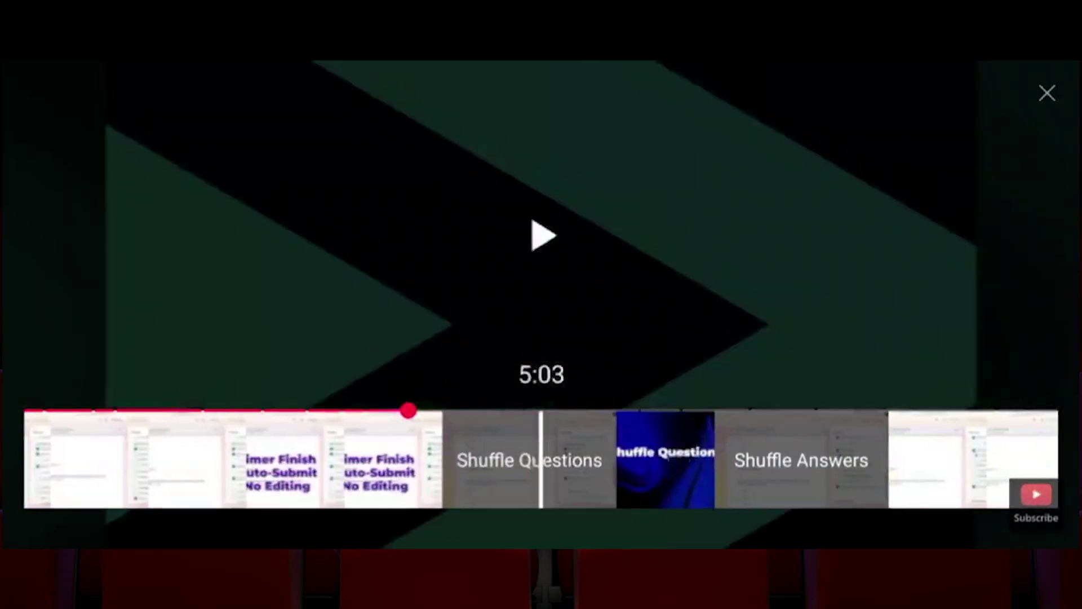
Seek precisely to about 5:03 and play the video from there.
click(540, 459)
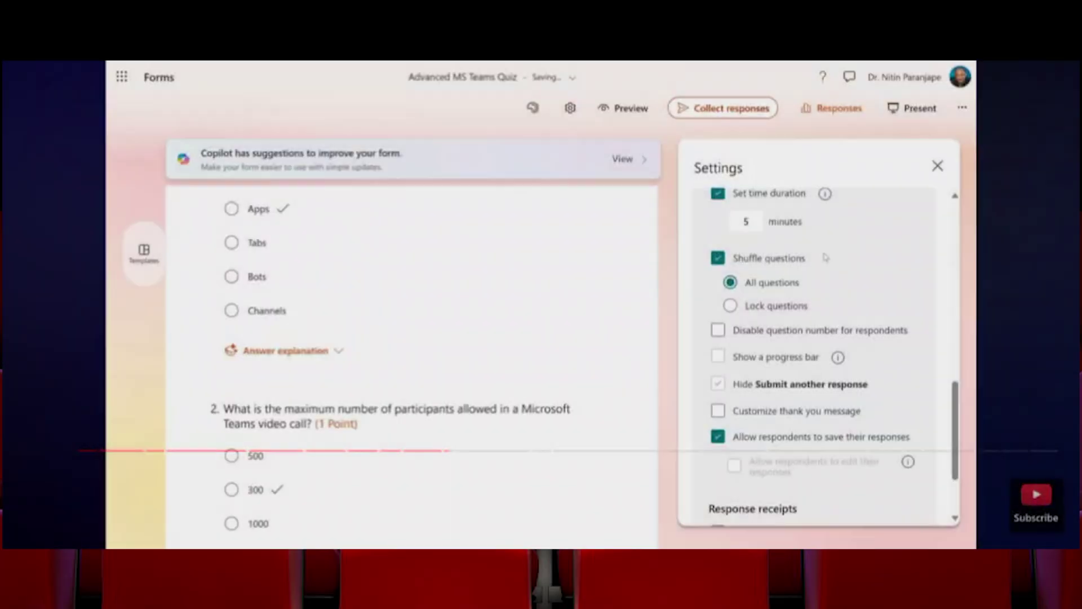